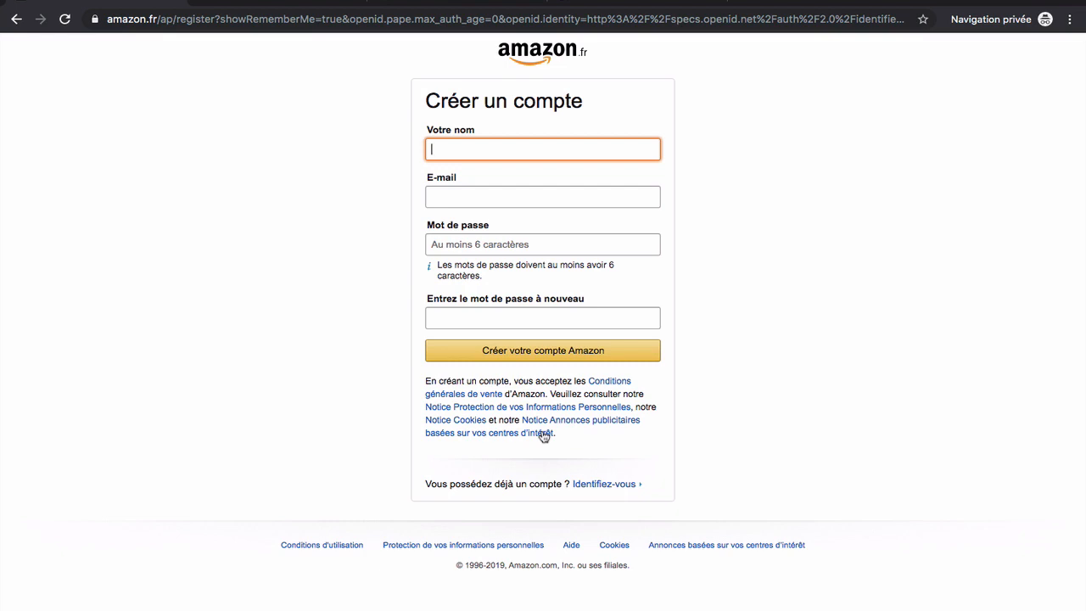
Enter the account holder's name and paste the copied Yahoo e-mail address into the Amazon form
text(JEANVALJEAN)
click(276, 4)
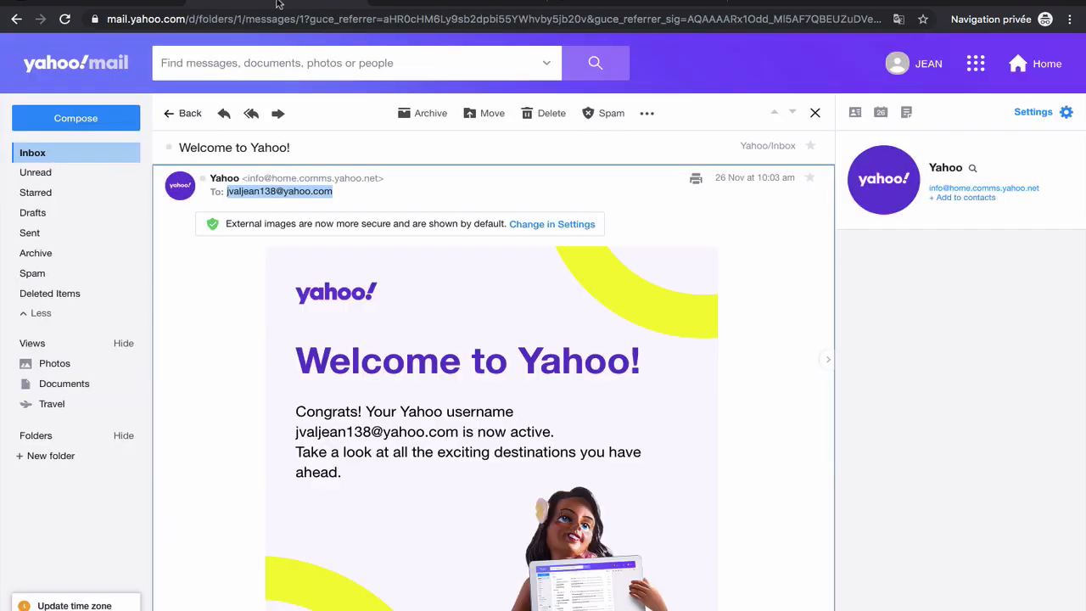
click(146, 2)
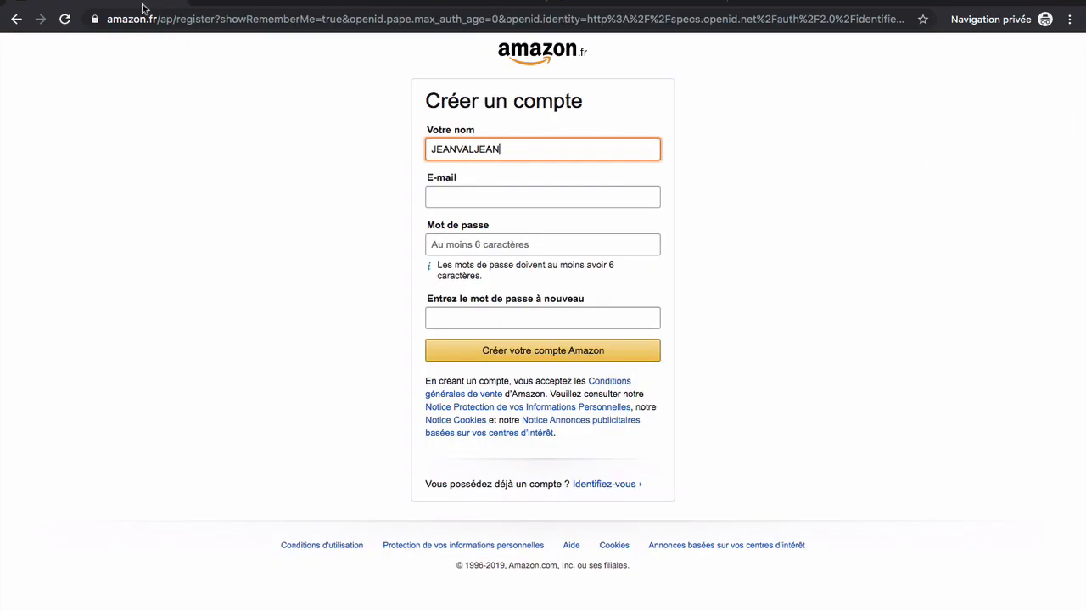
click(480, 194)
key(ctrl+v)
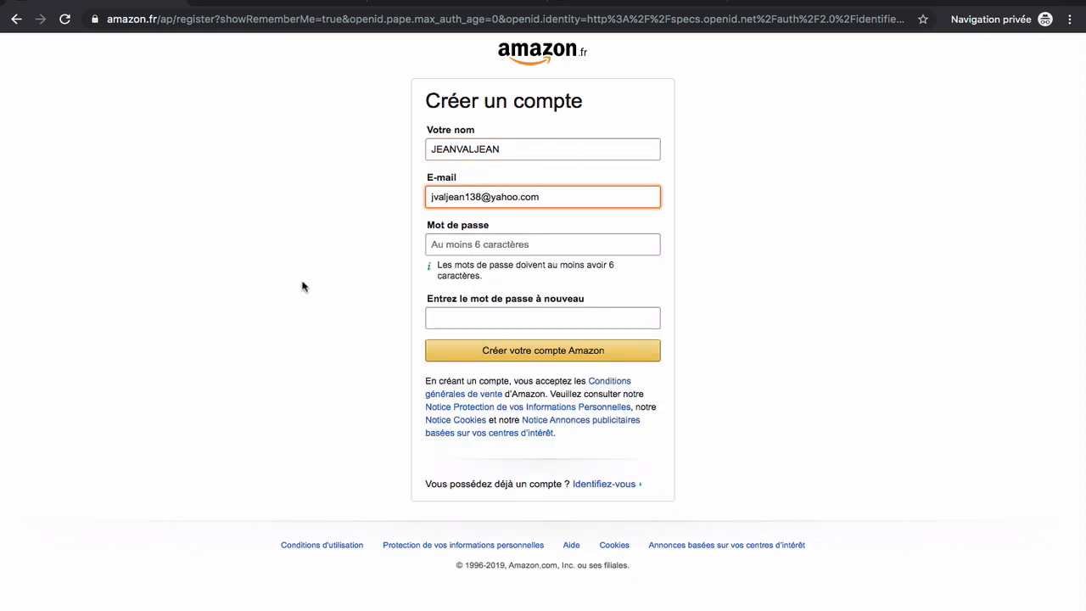
Paste the generated password into both password fields and submit the new Amazon account
click(413, 2)
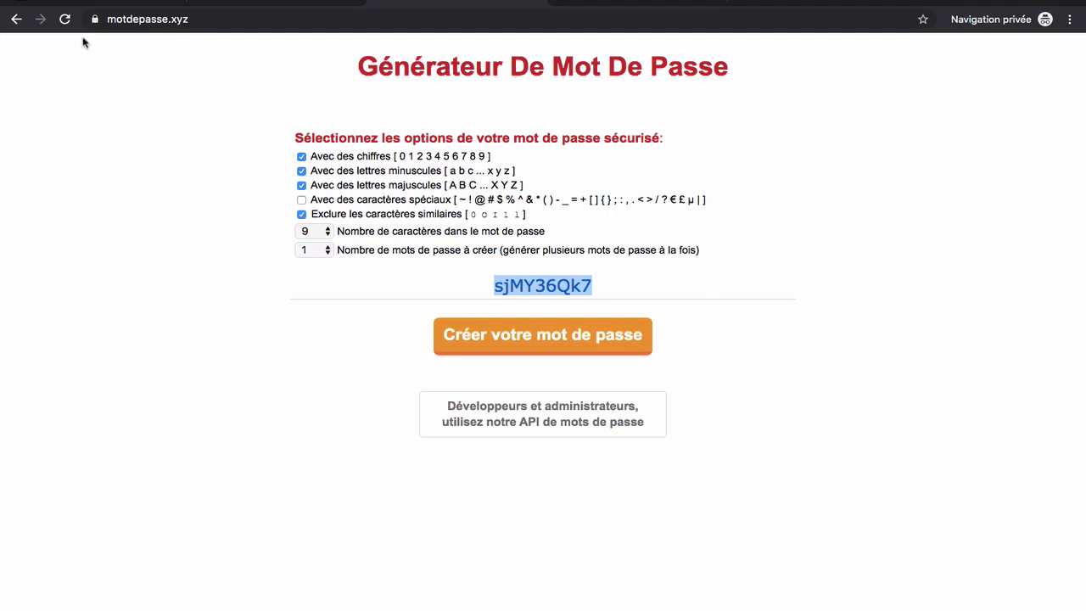
click(95, 3)
click(480, 244)
key(super+v)
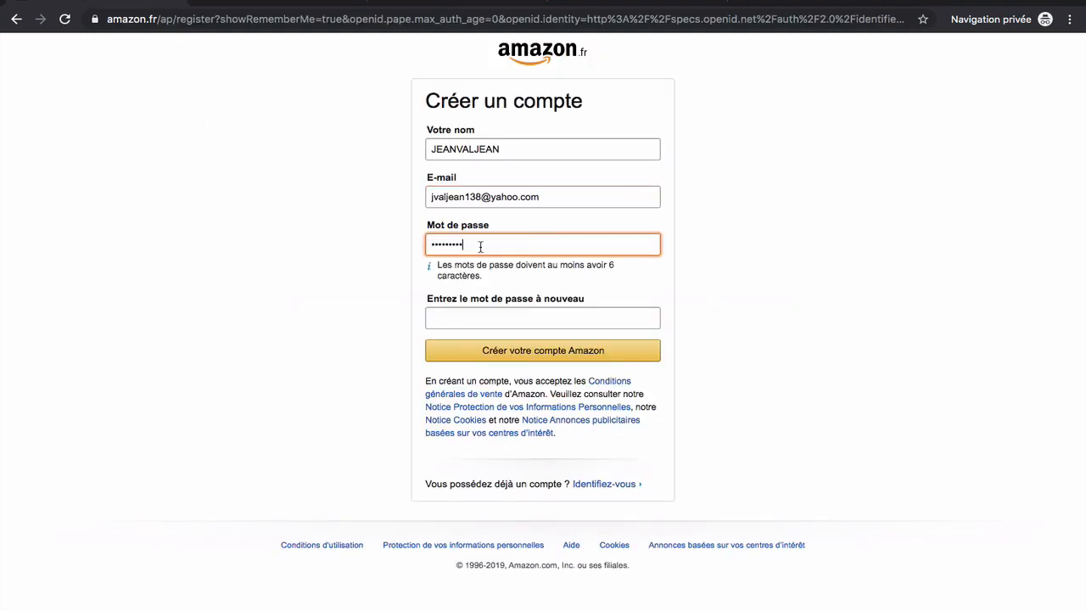
click(484, 317)
key(super+v)
click(515, 352)
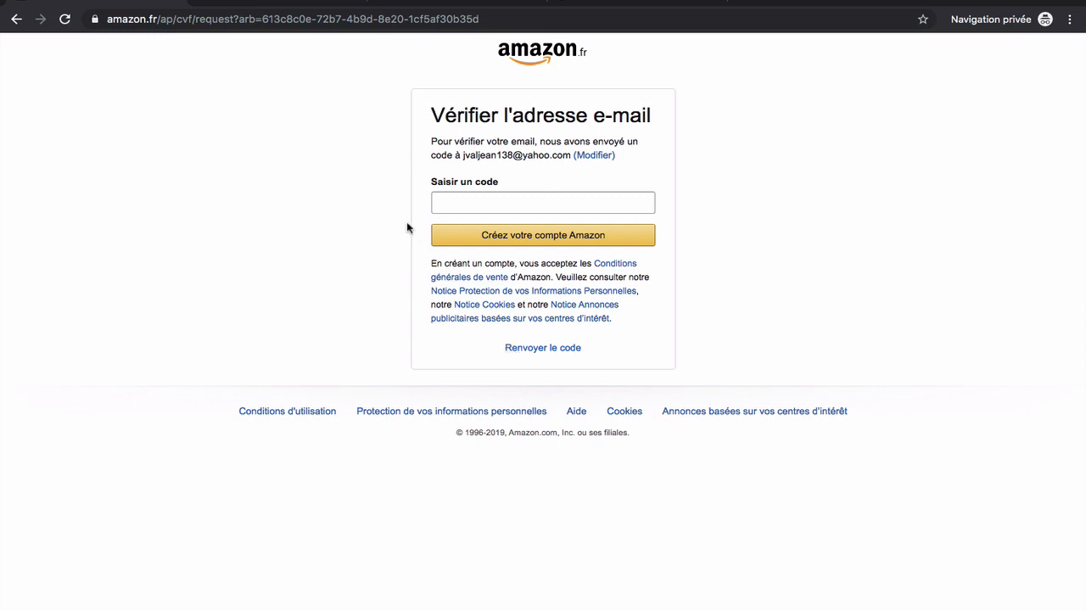
Open Amazon.fr's verification e-mail in Yahoo Mail and copy the code
click(285, 3)
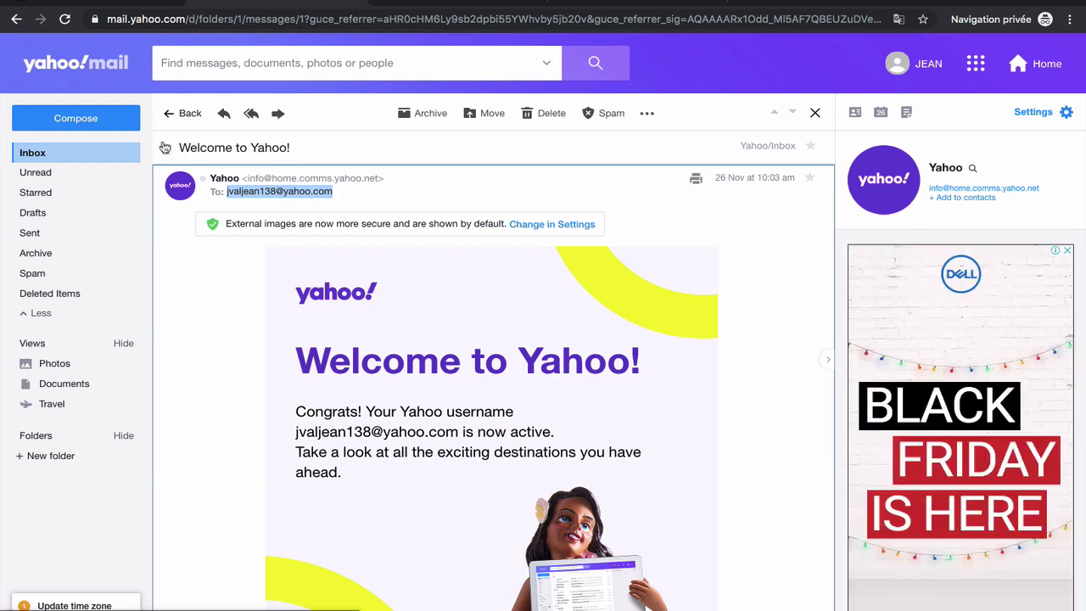
click(50, 156)
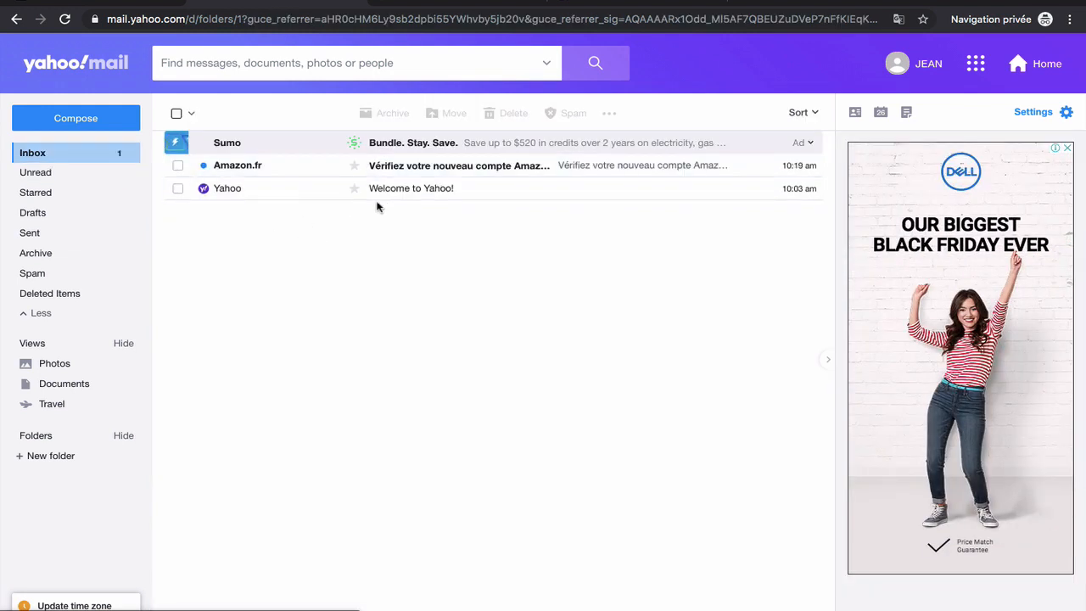
click(412, 166)
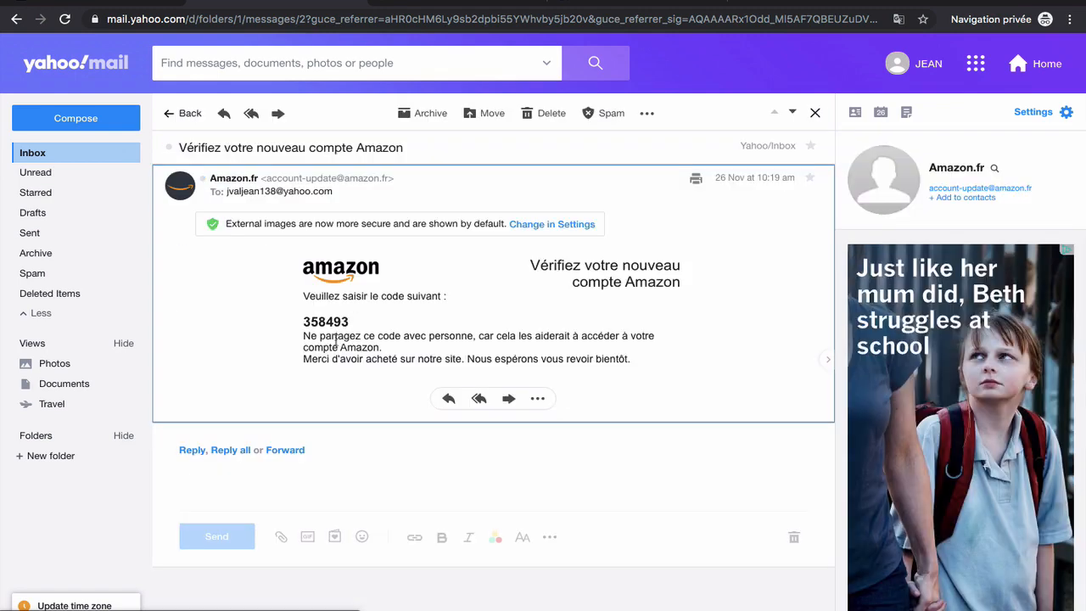
double_click(326, 322)
key(super+c)
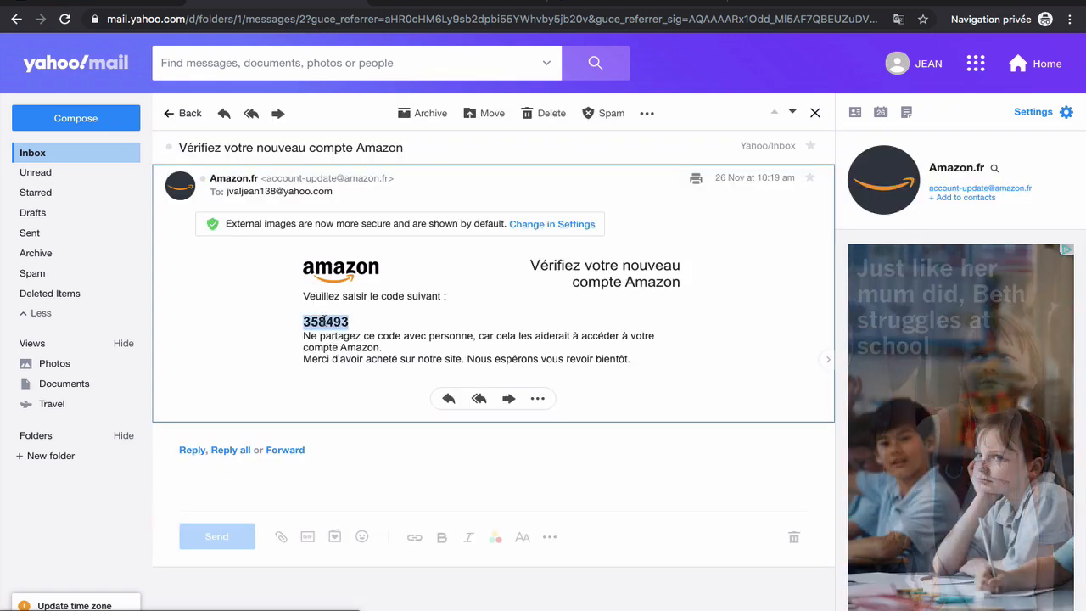
Paste the verification code into 'Saisir un code' and create the Amazon account
click(121, 3)
click(509, 209)
key(super+v)
click(516, 242)
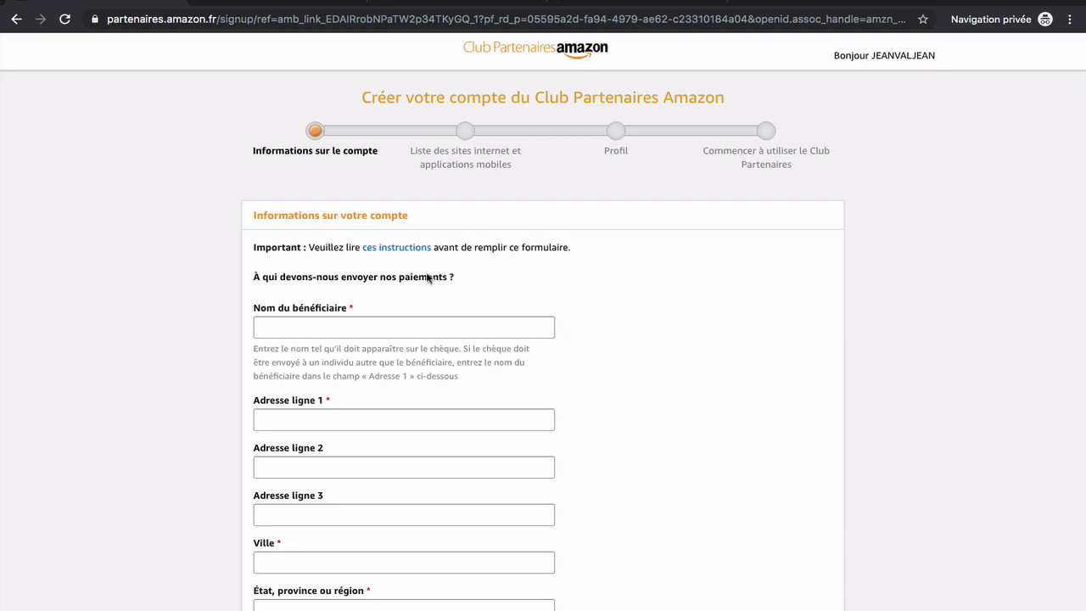
Fill in the beneficiary's name, the street address line and PARIS as the city
click(344, 328)
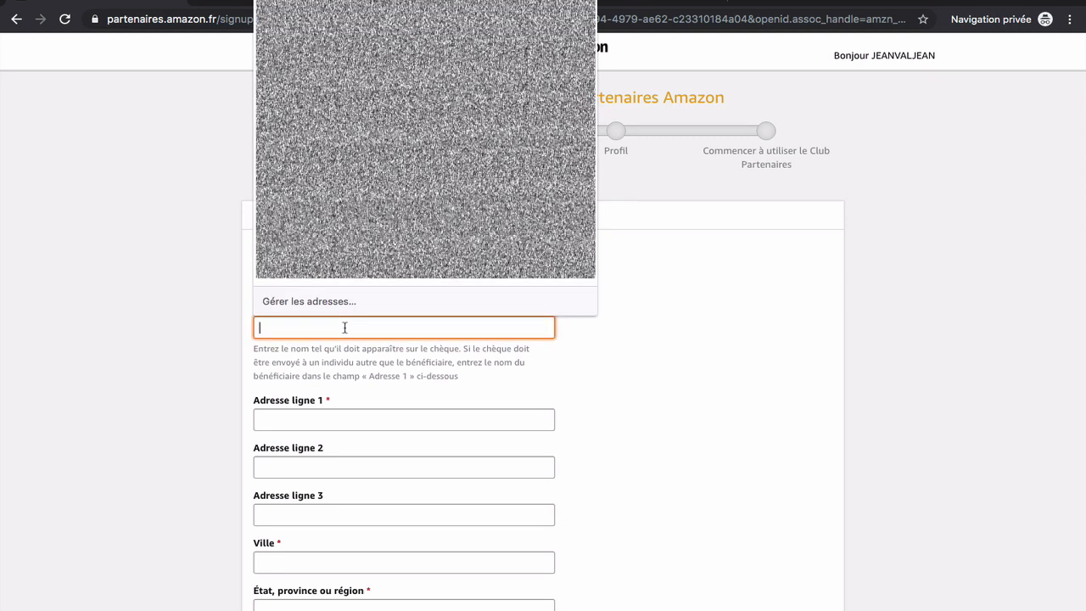
text(JEANVAL)
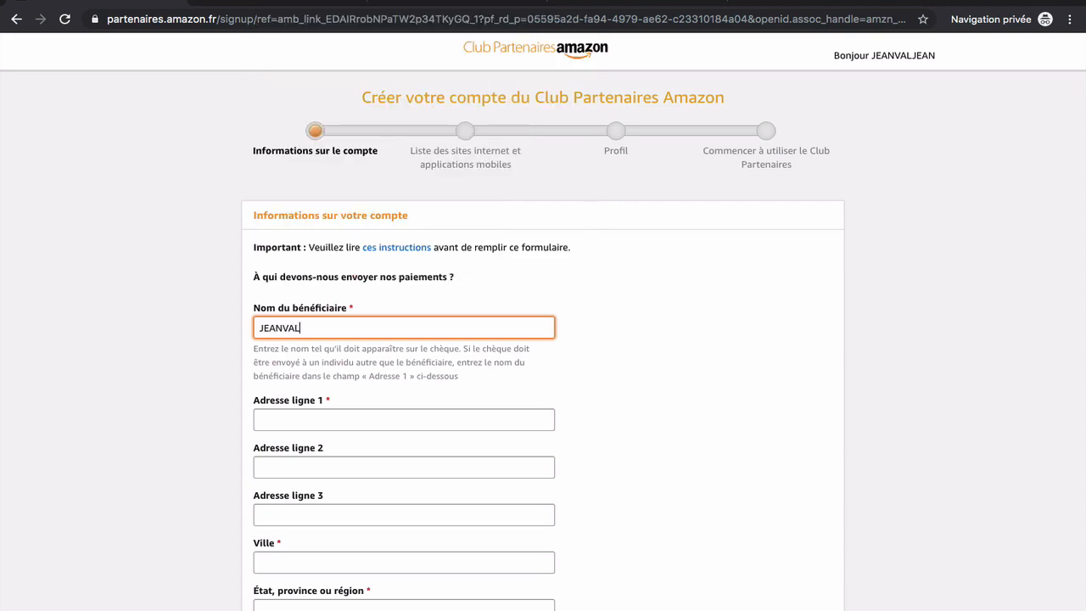
text(JEANT)
scroll(190, 387, down, 3)
key(Tab)
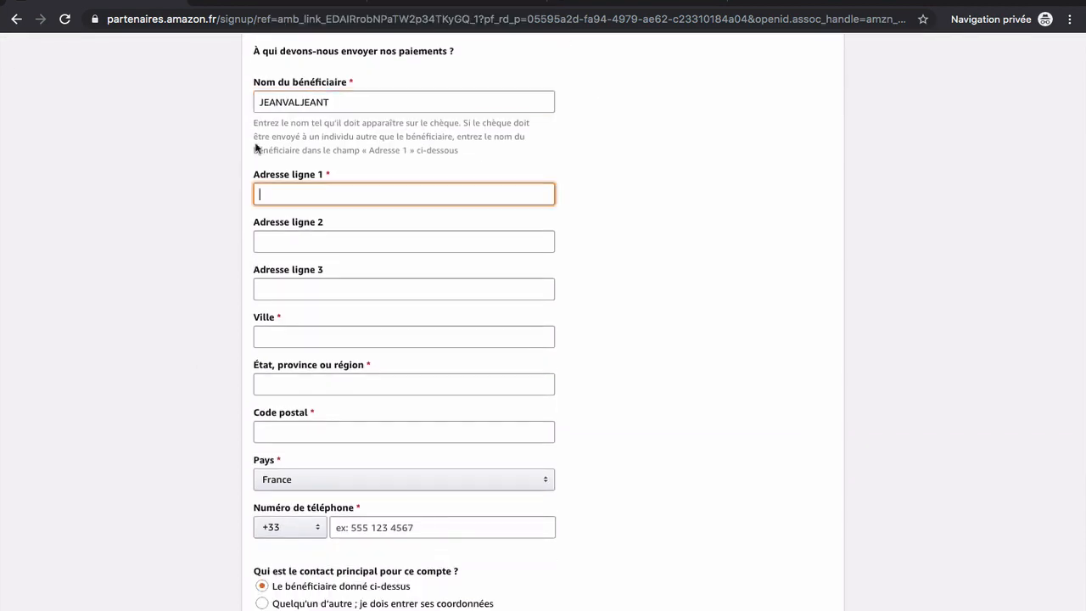
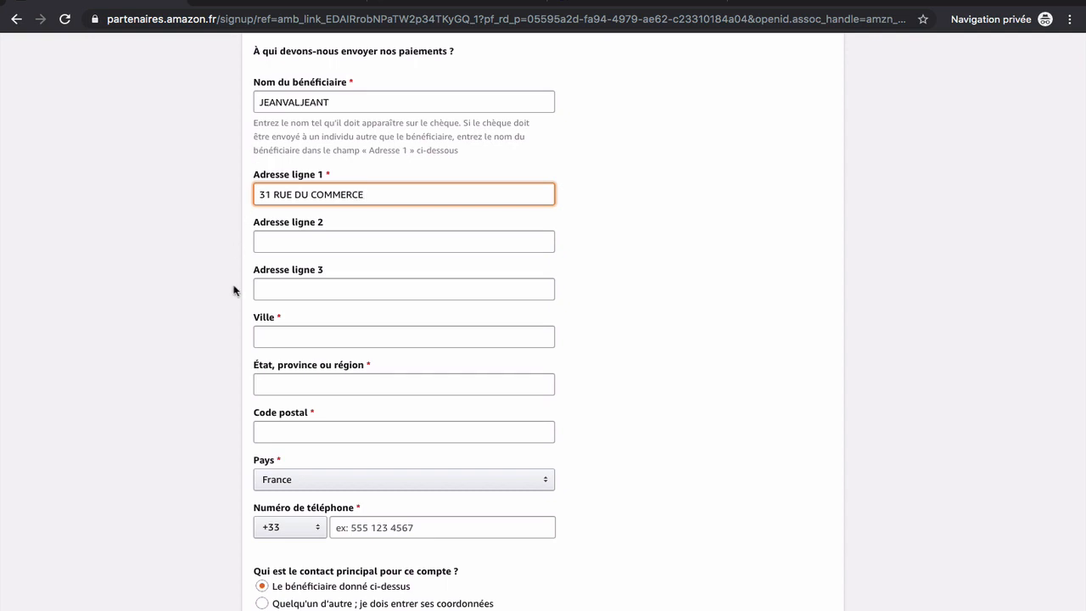
click(281, 337)
text(PARIS)
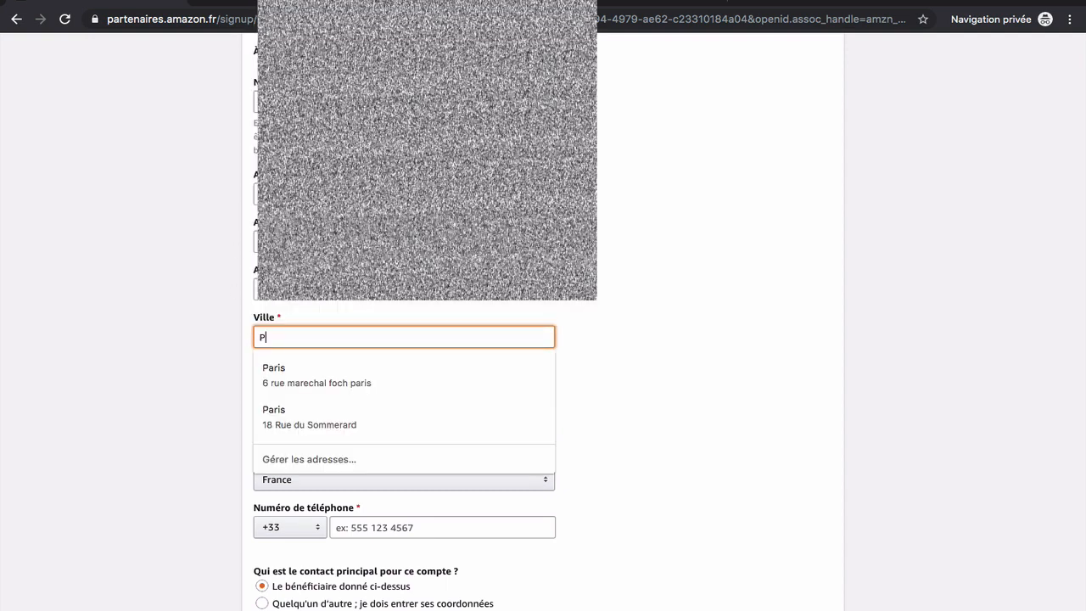
click(124, 344)
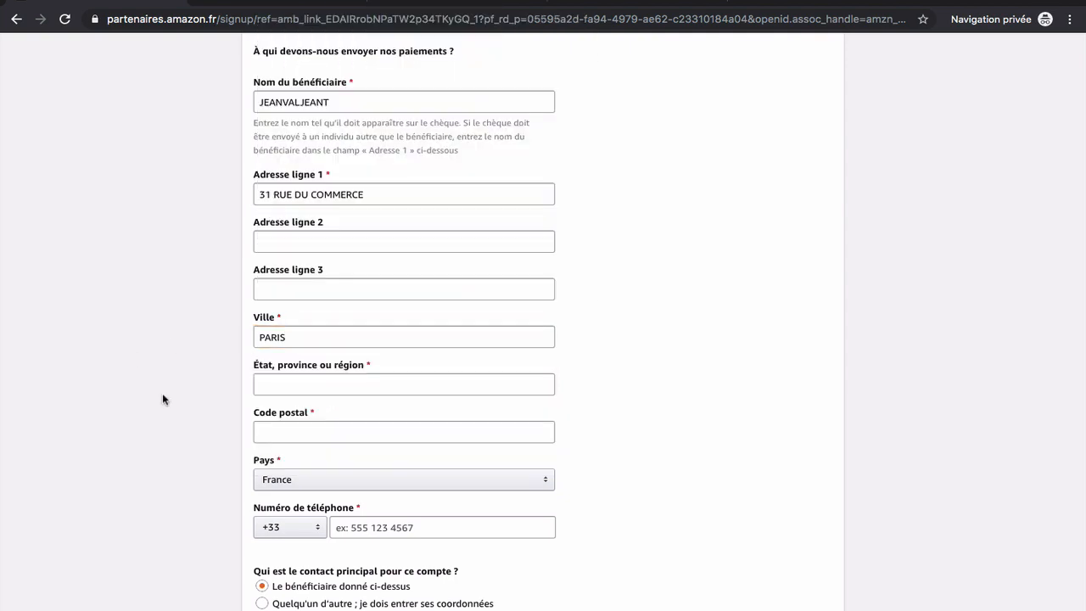
Enter the postal code and phone number, and answer Non to US citizenship
scroll(165, 405, down, 3)
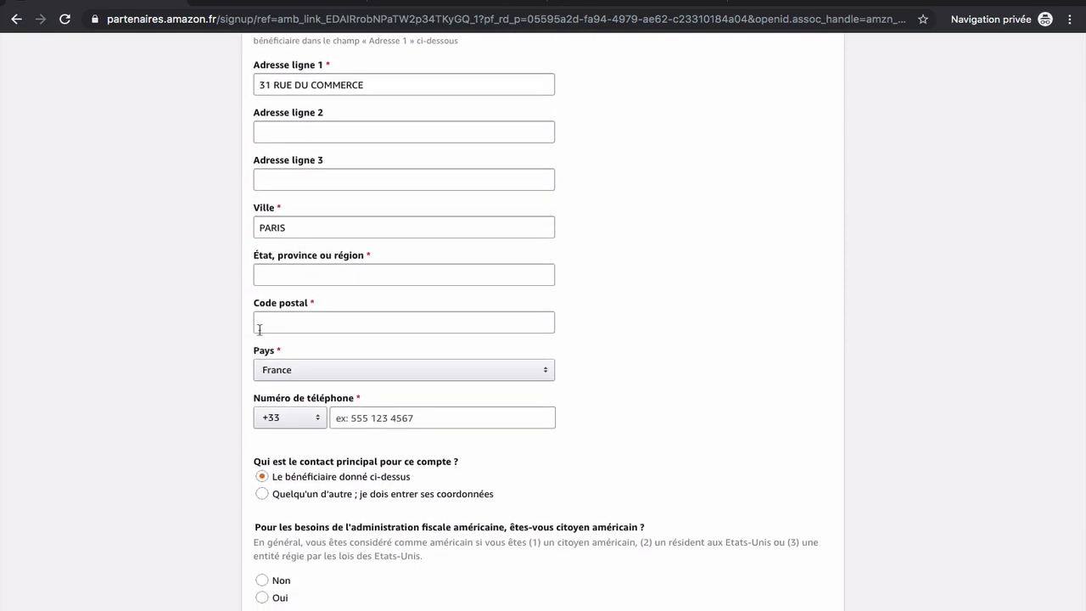
click(275, 327)
text(75000)
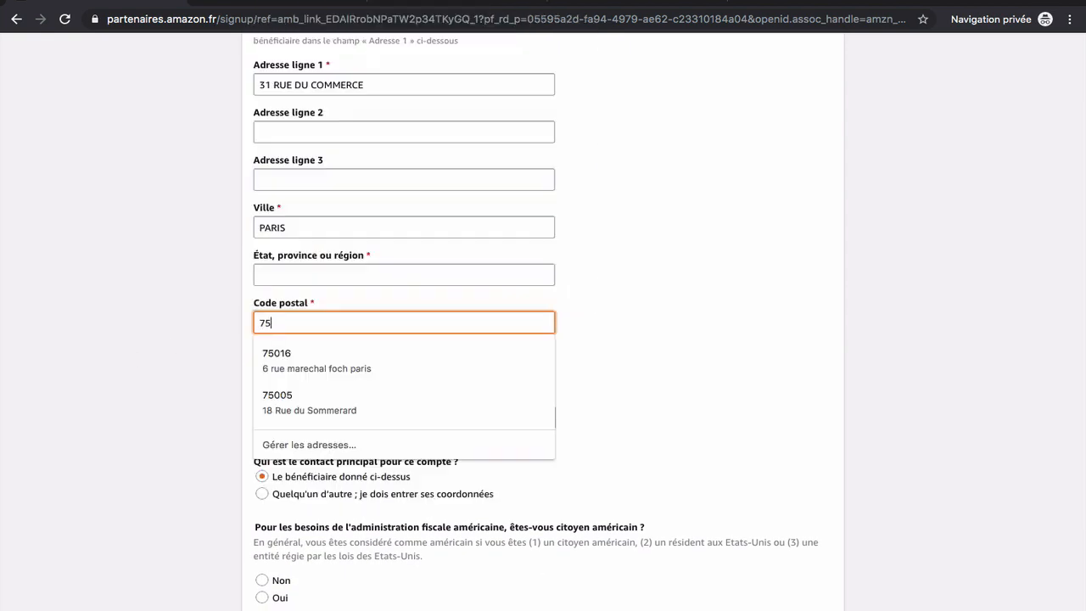
click(193, 331)
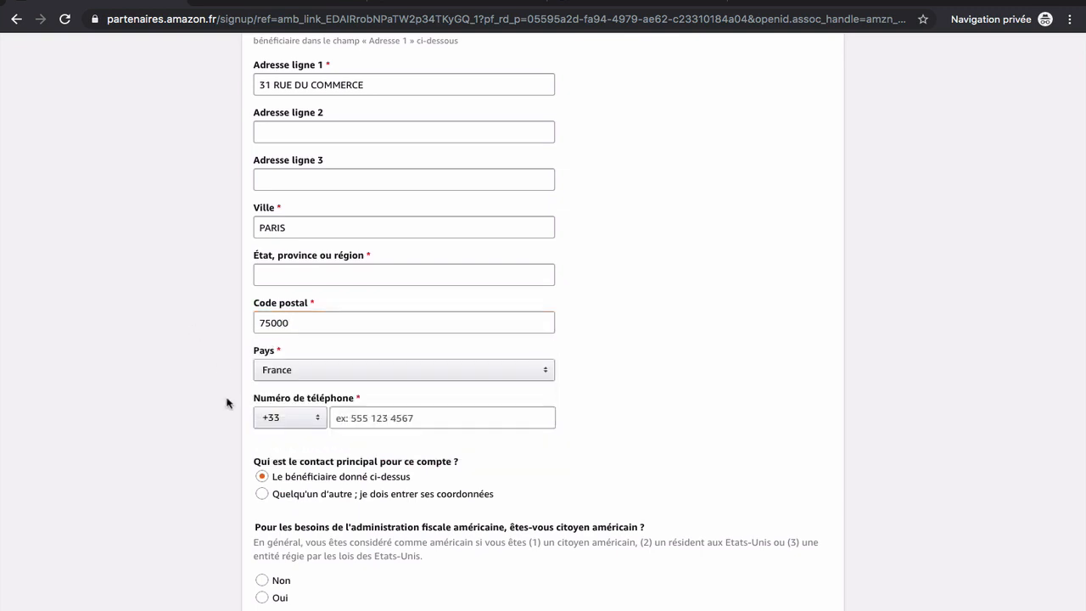
scroll(226, 402, down, 2)
click(340, 321)
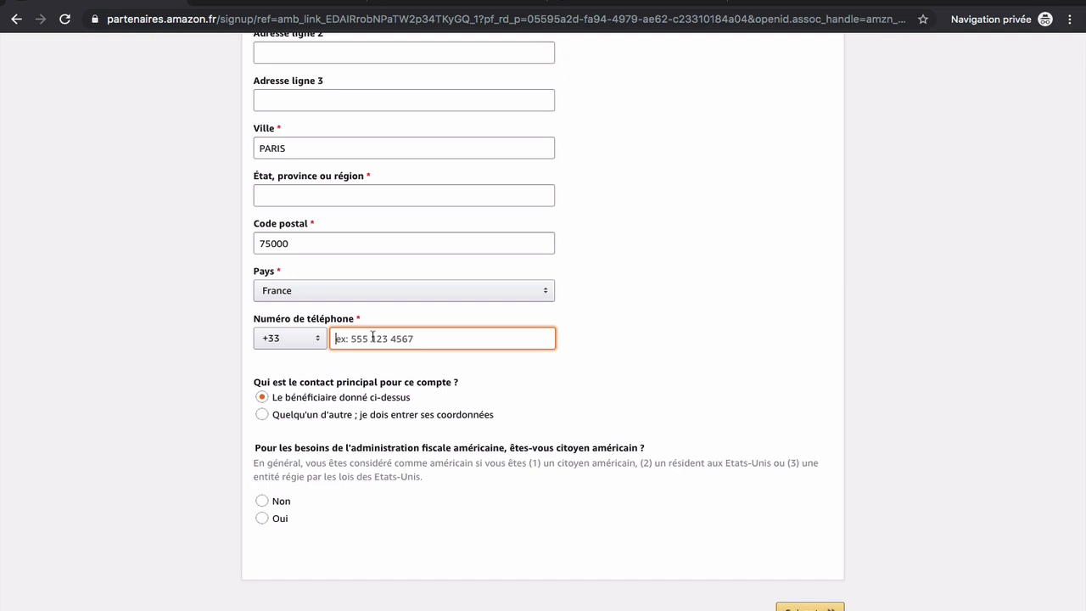
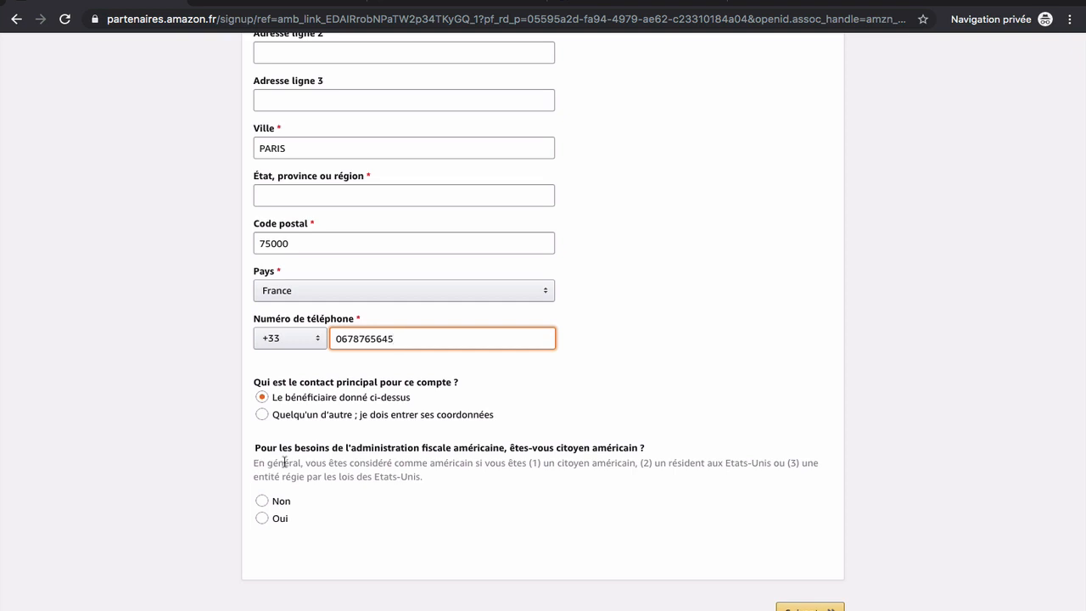
click(264, 502)
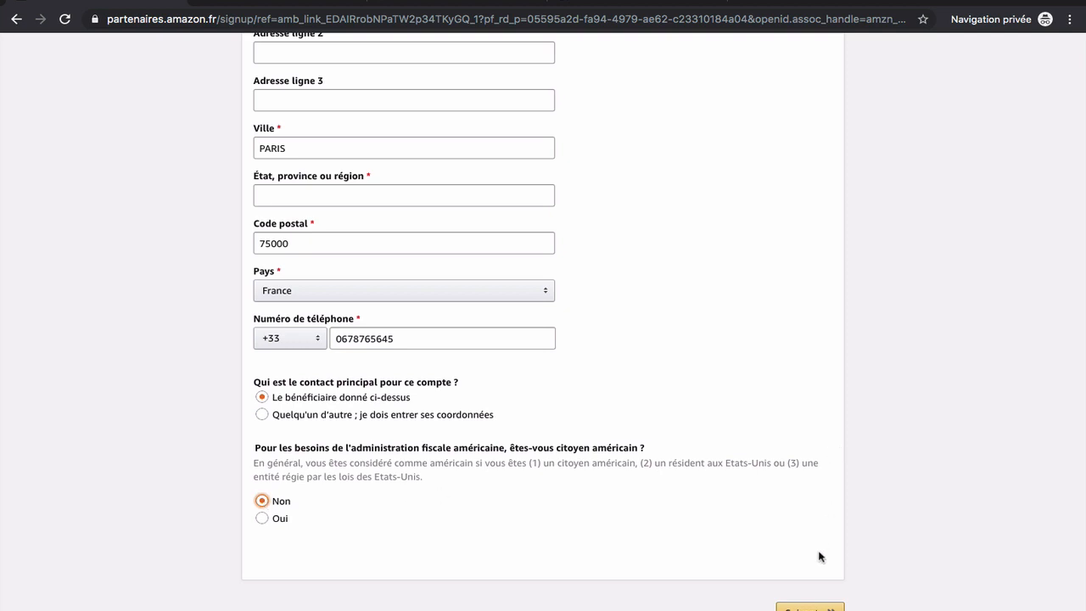
Add ILE DE FRANCE as the region, continue, and keep the original address
click(813, 608)
scroll(813, 609, down, 2)
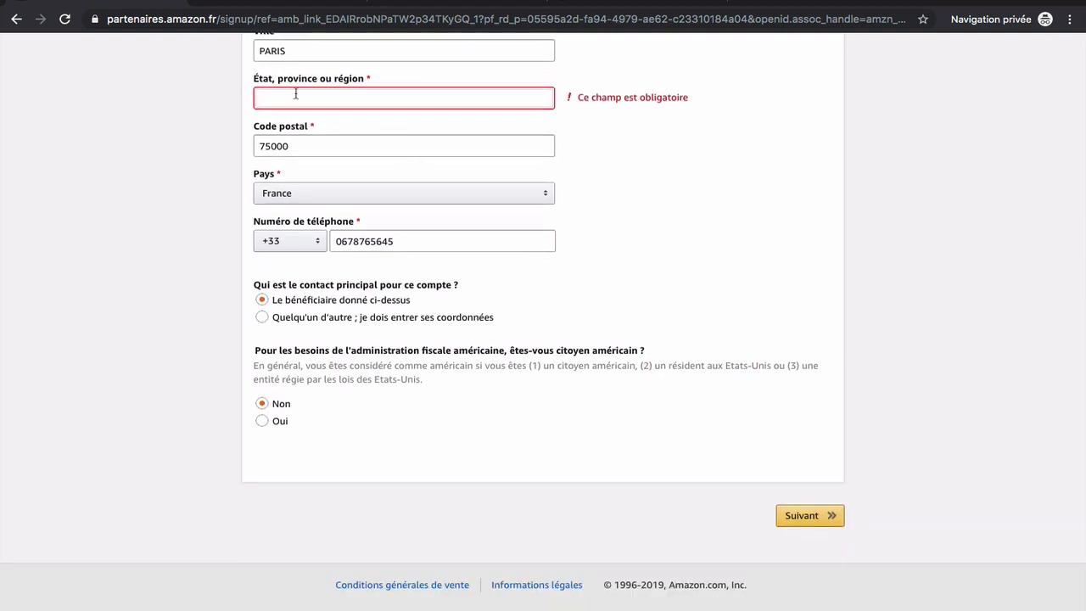
text(ILE DE FRAN)
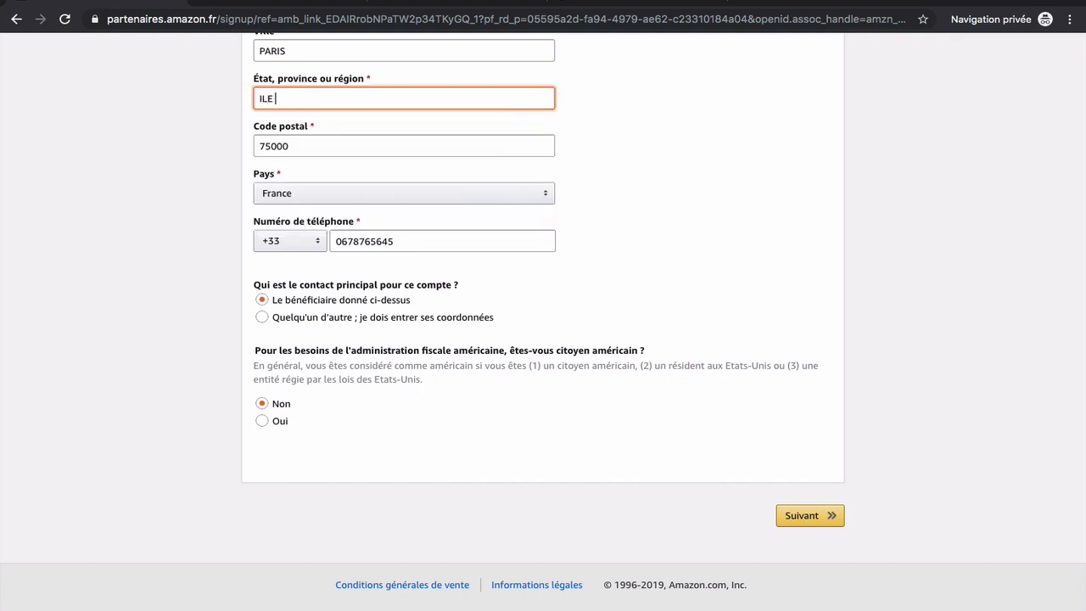
text(CE)
click(811, 523)
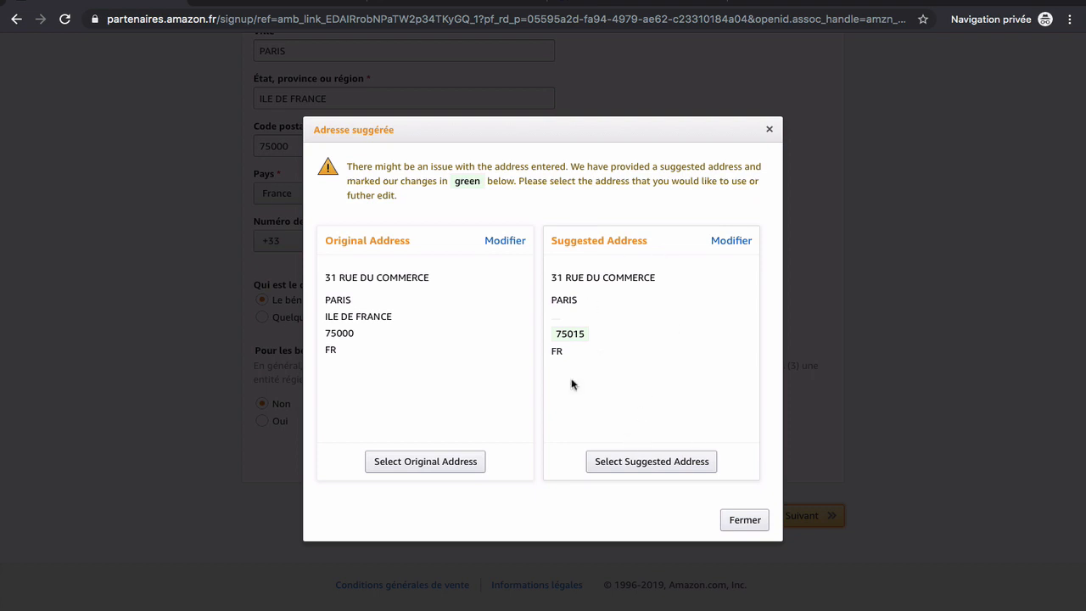
click(407, 463)
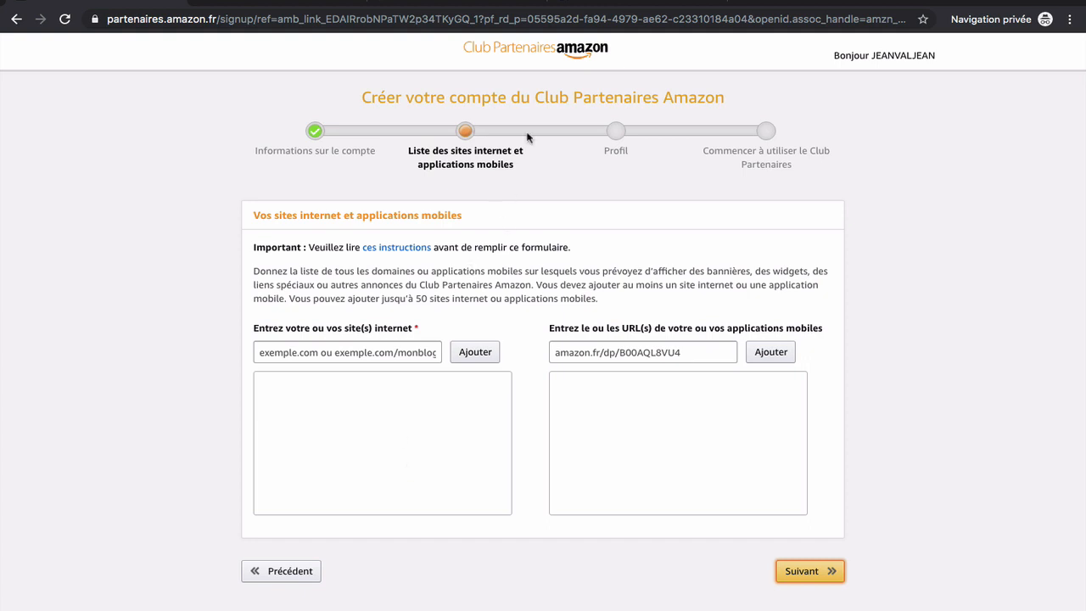
Add the productreview.com.au/ URL to the website list and continue to the Profil step
click(588, 4)
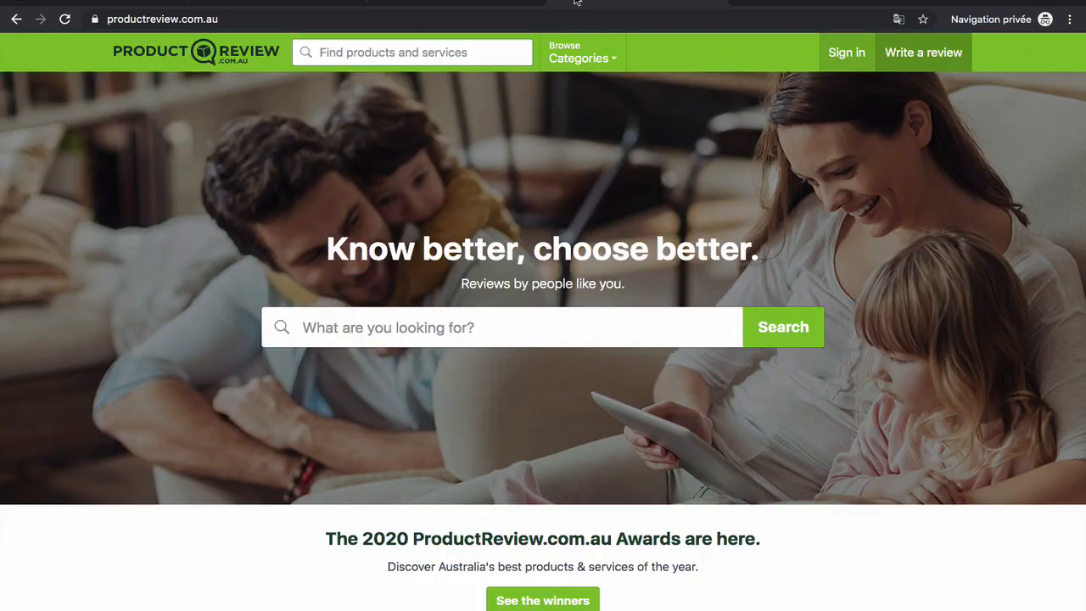
click(409, 17)
key(ctrl+c)
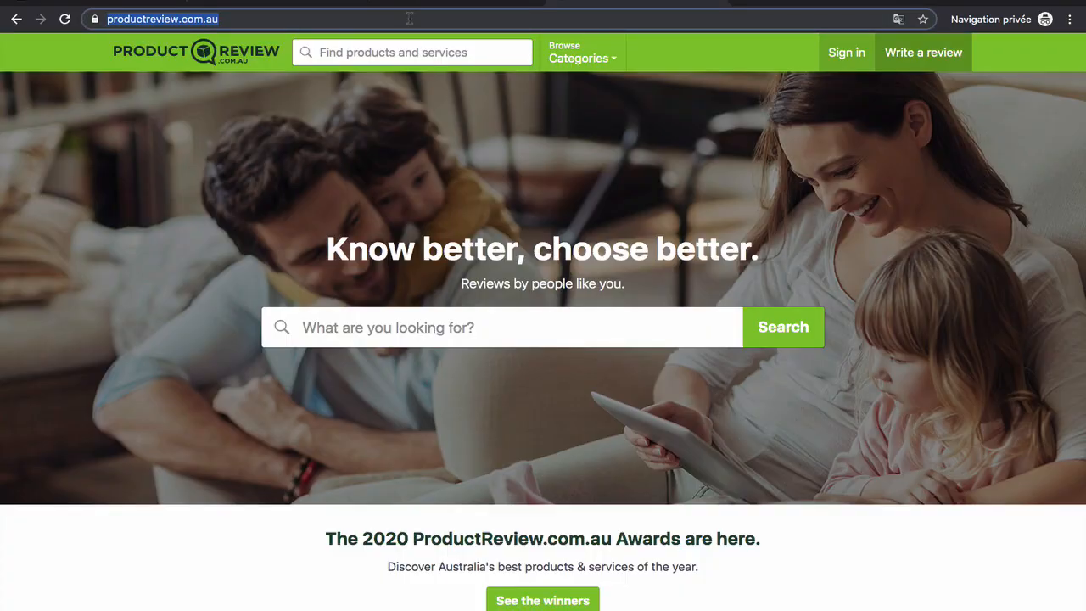
click(113, 4)
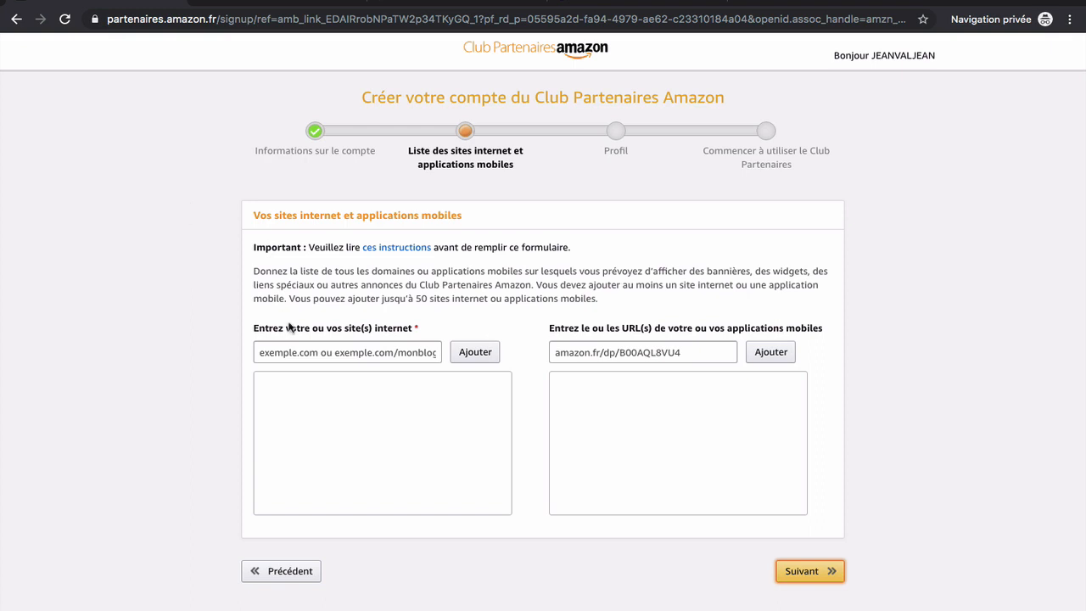
click(301, 350)
key(ctrl+v)
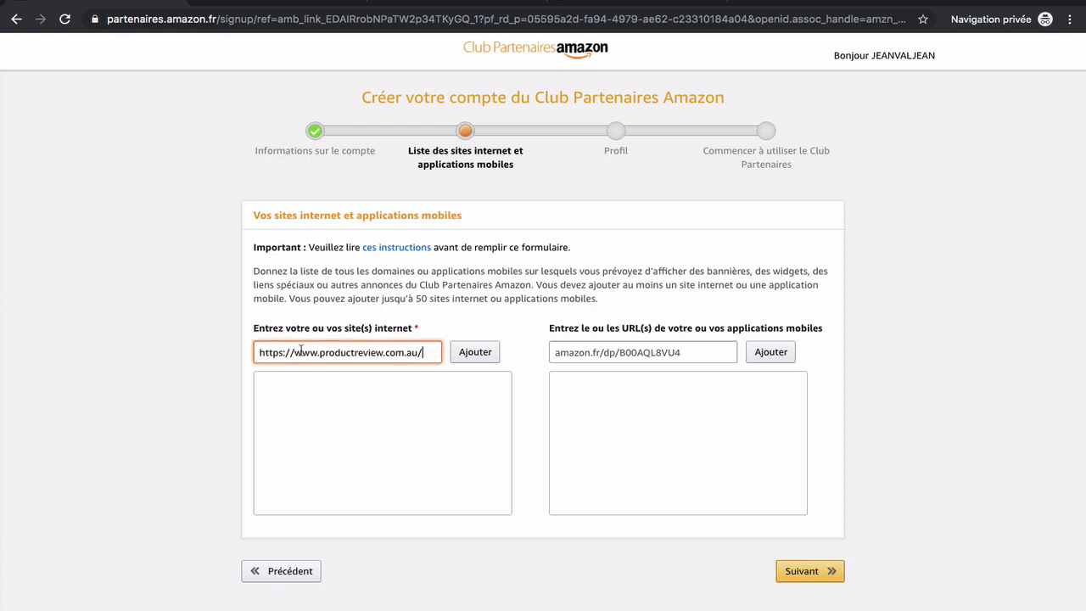
click(472, 357)
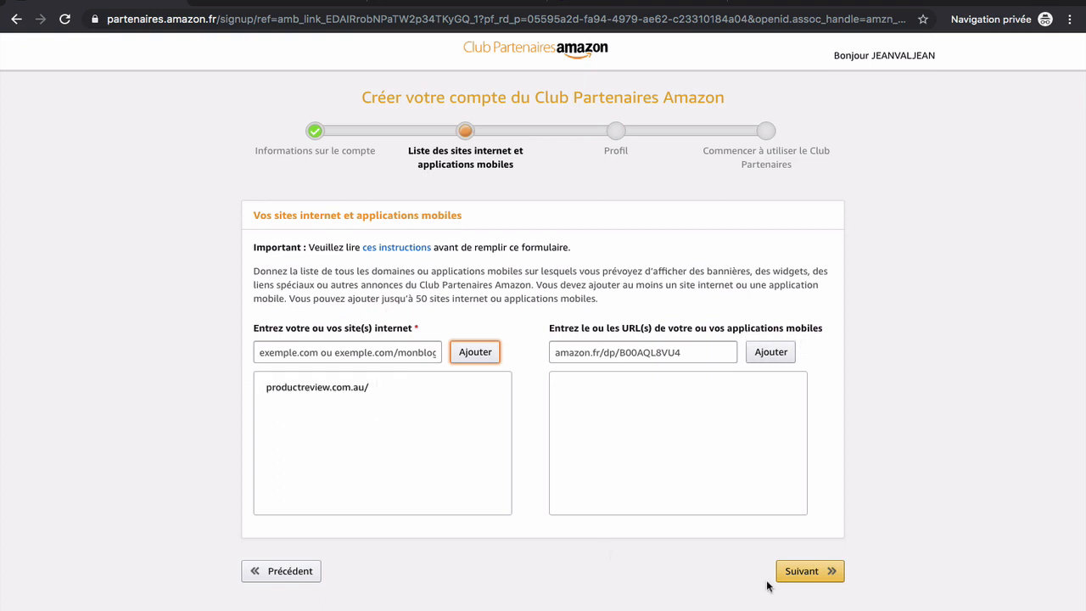
click(812, 573)
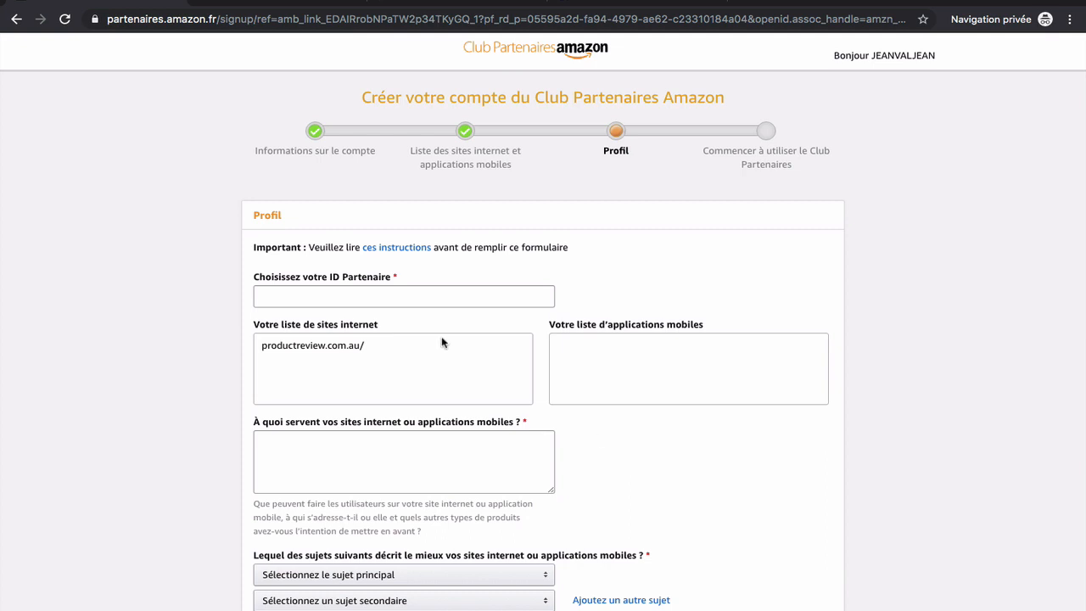
Enter a partner ID and describe the sites as bien-être information sites promoting related products
click(312, 296)
text(jeanvla)
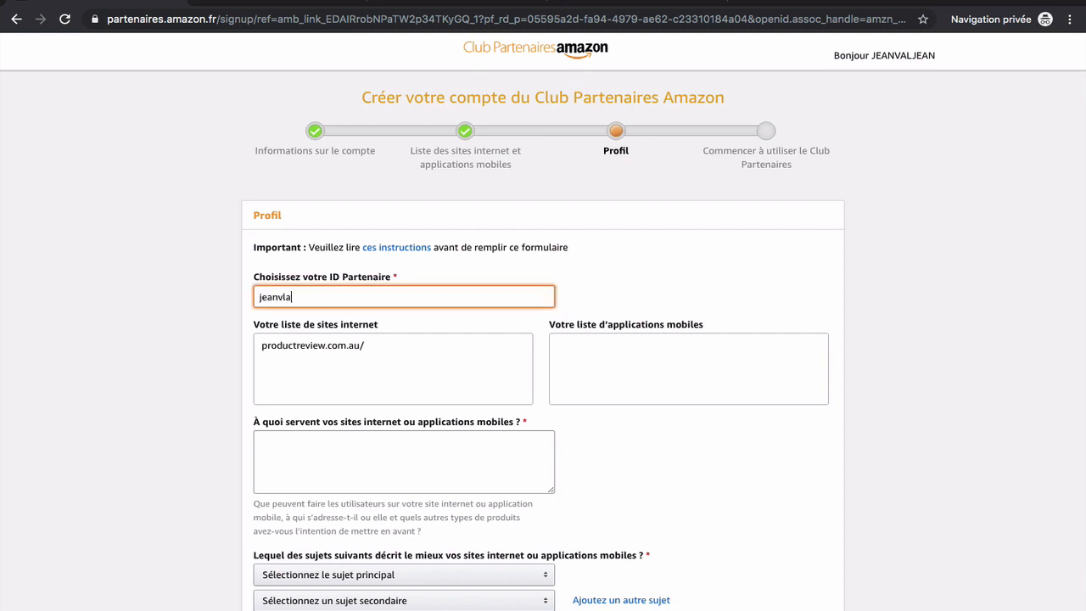
text(jean)
click(161, 388)
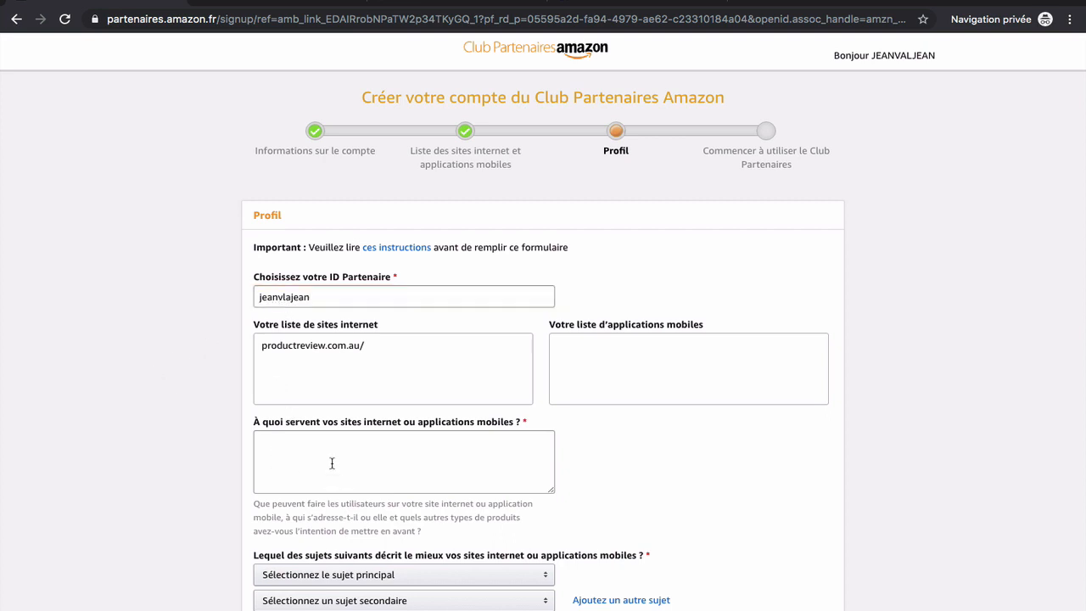
click(332, 463)
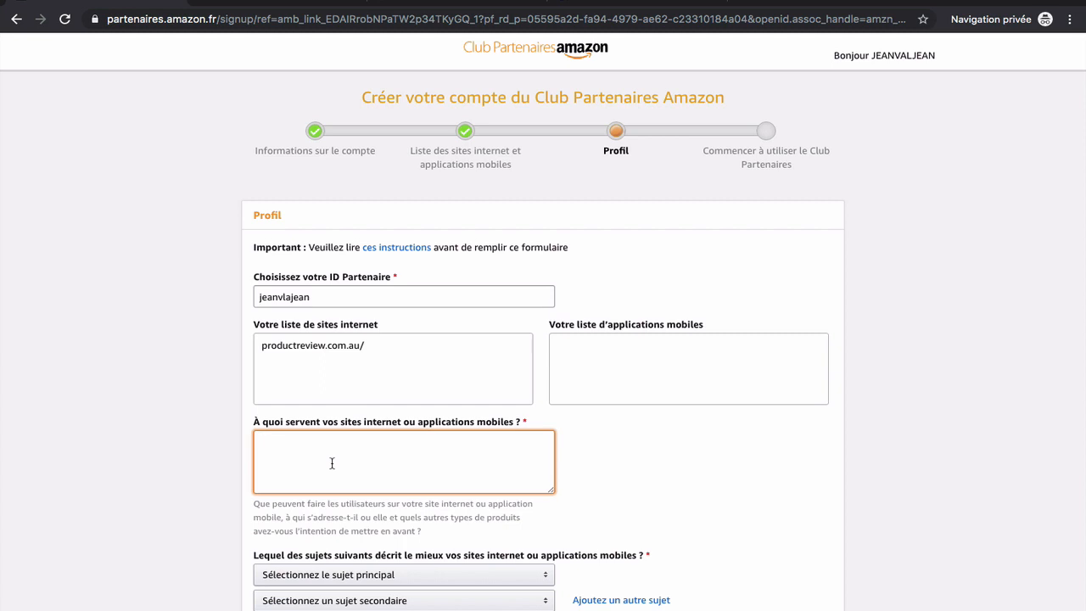
text(Sites informatifs que)
key(BackSpace)
text(sur les thématiqu)
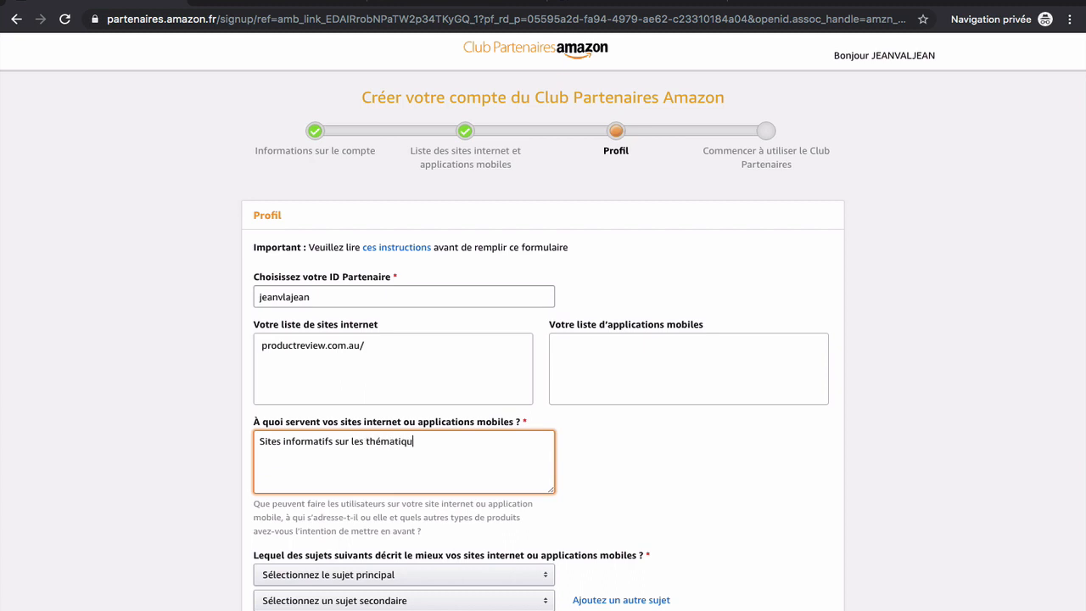
text(es s du bien être, je souhaite é)
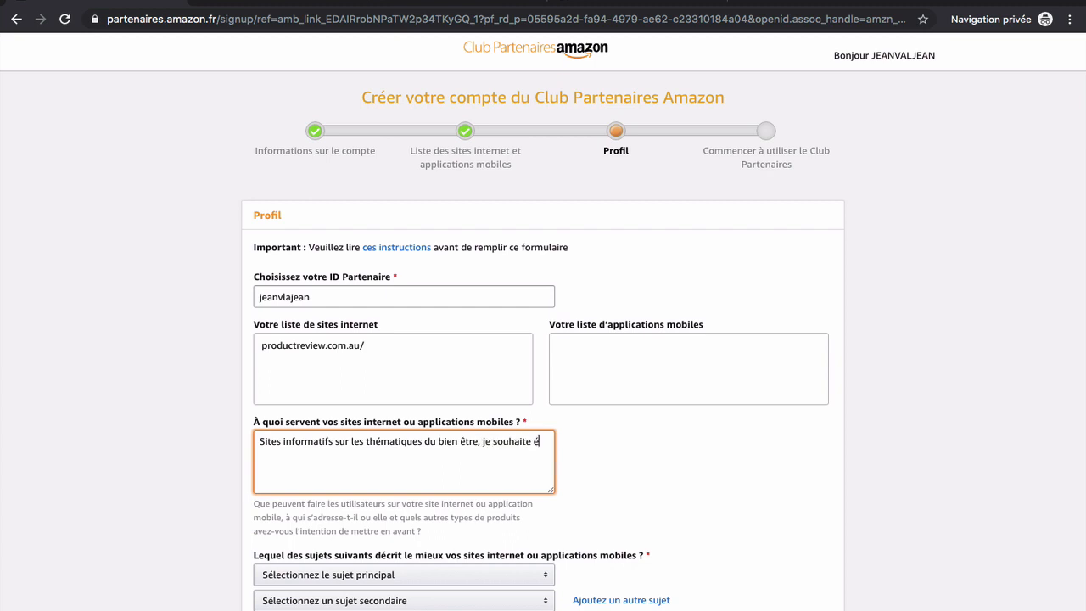
text(galement faire la prom)
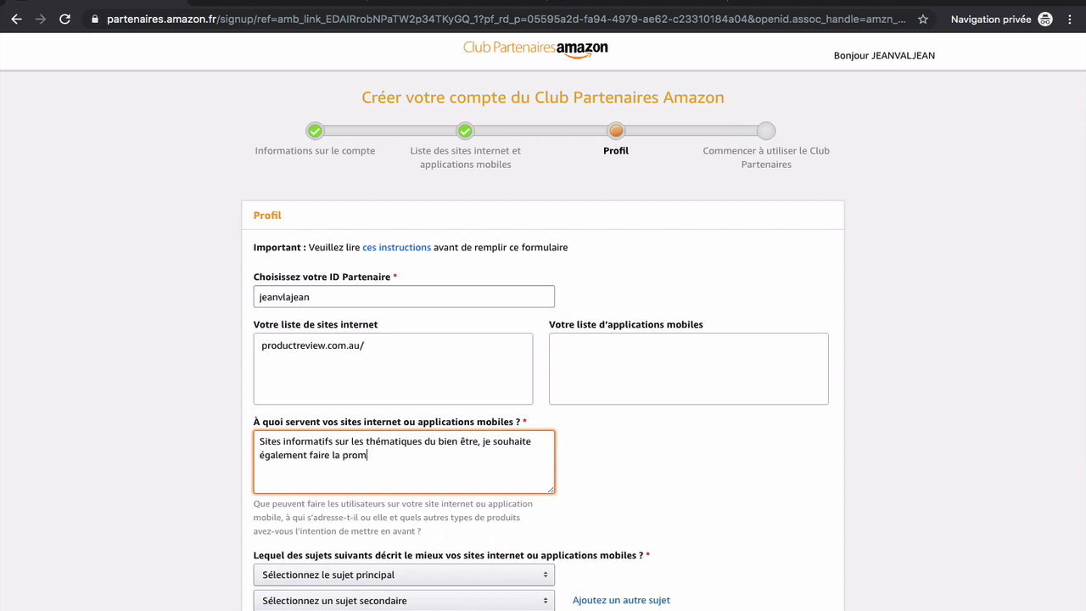
text(otion de produits Amazon )
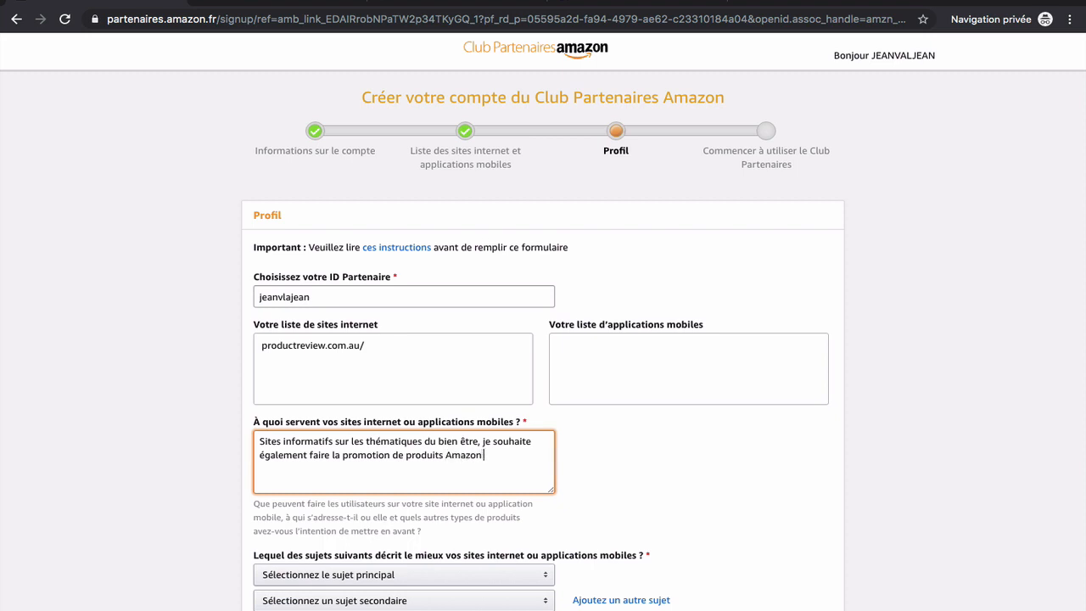
text(en adéquation avec ma thémat)
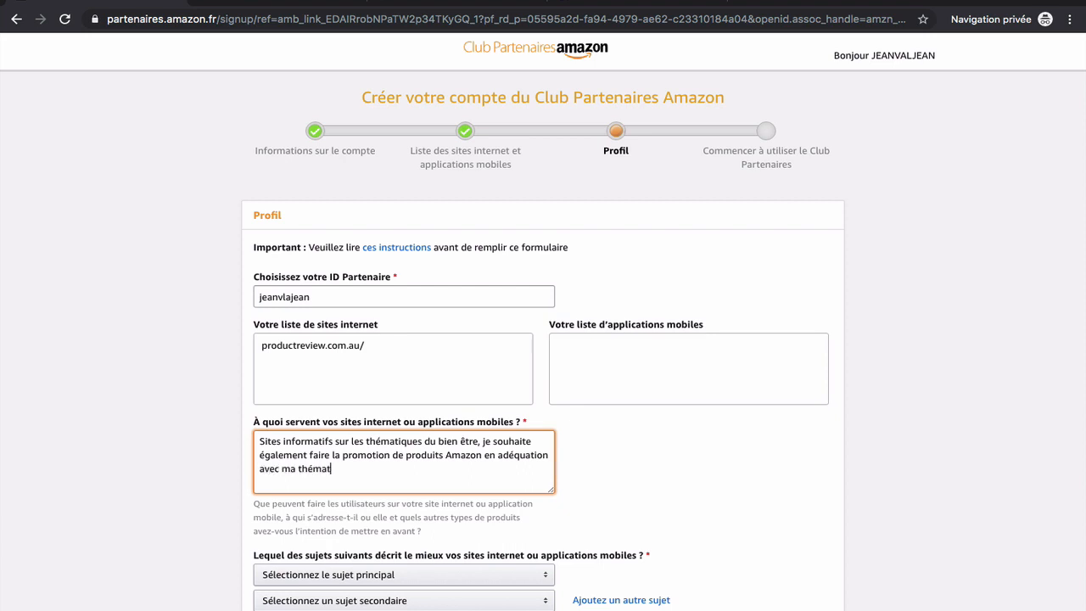
text(ique )
text(dont)
text( les)
text( su)
text(imu)
text(lateurs)
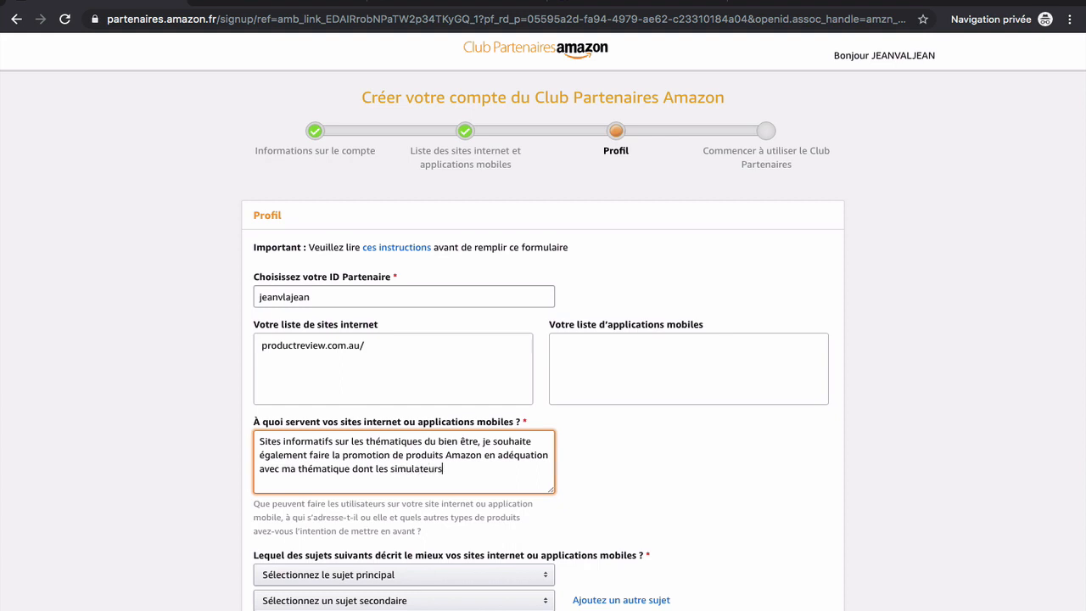
text( d'aubes)
scroll(169, 420, down, 3)
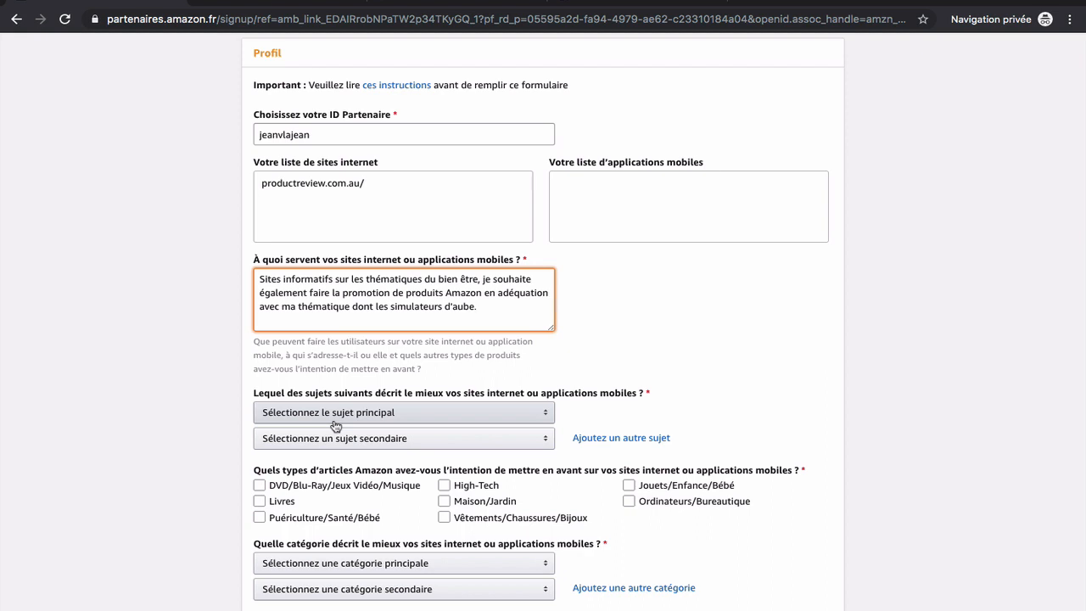
Set main subject Maison/Animaux/Cuisine/Mariages/Famille/Arts and secondary subject Médical/Santé/Beauté
click(431, 414)
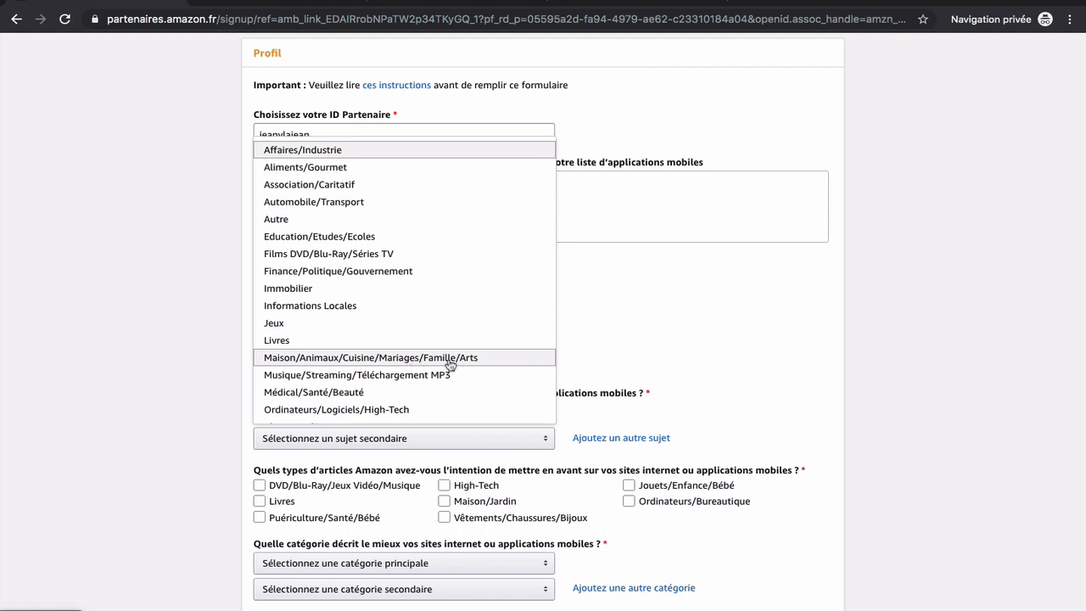
click(483, 360)
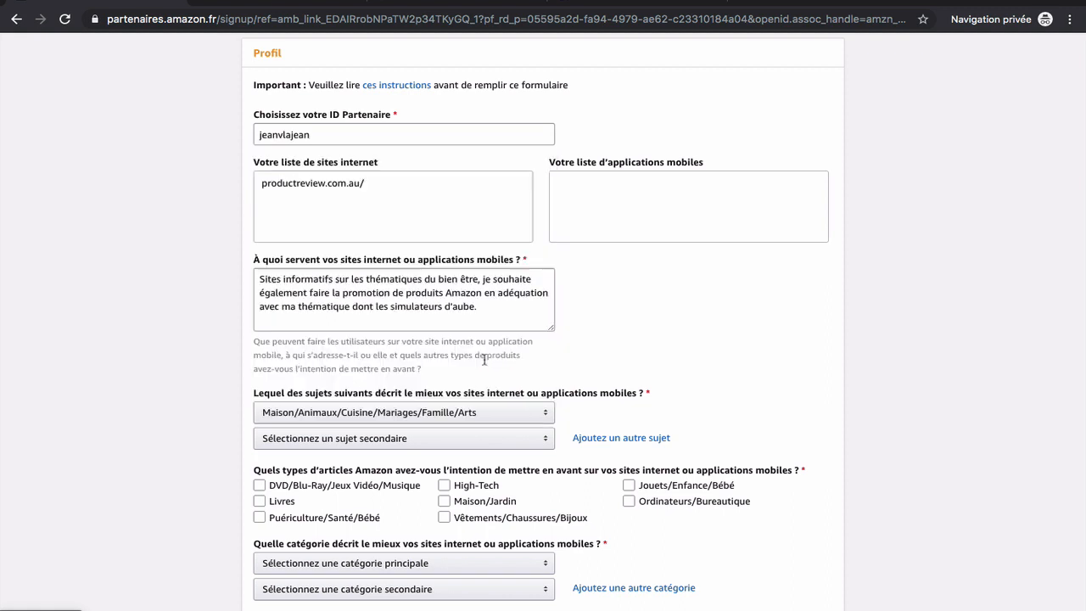
click(463, 441)
scroll(450, 352, up, 1)
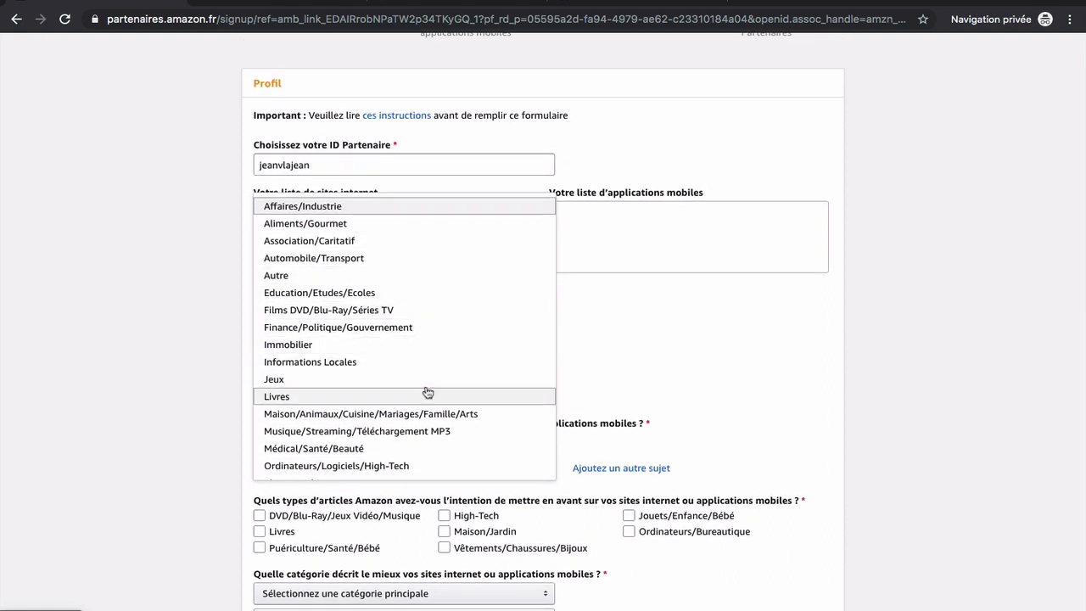
scroll(427, 393, down, 3)
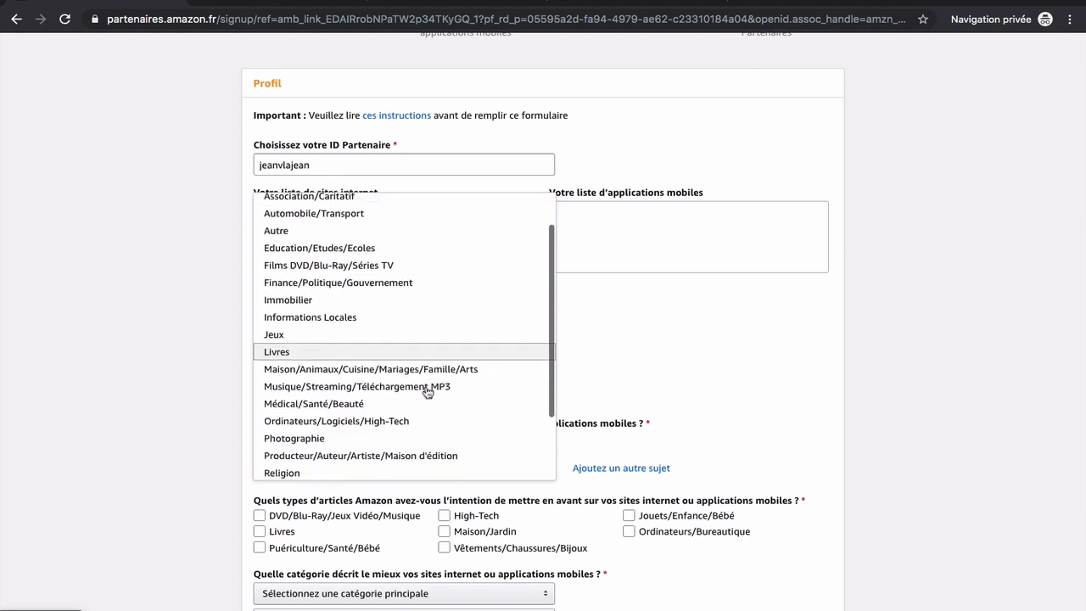
click(375, 392)
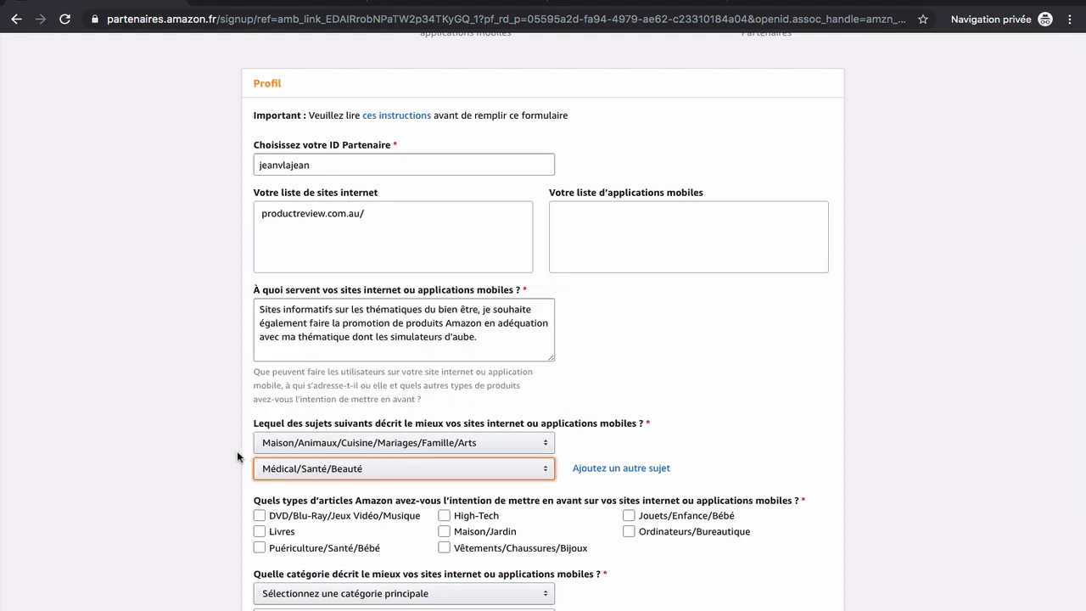
Tick Maison/Jardin and Puériculture/Santé/Bébé as the promoted article types
scroll(185, 497, down, 2)
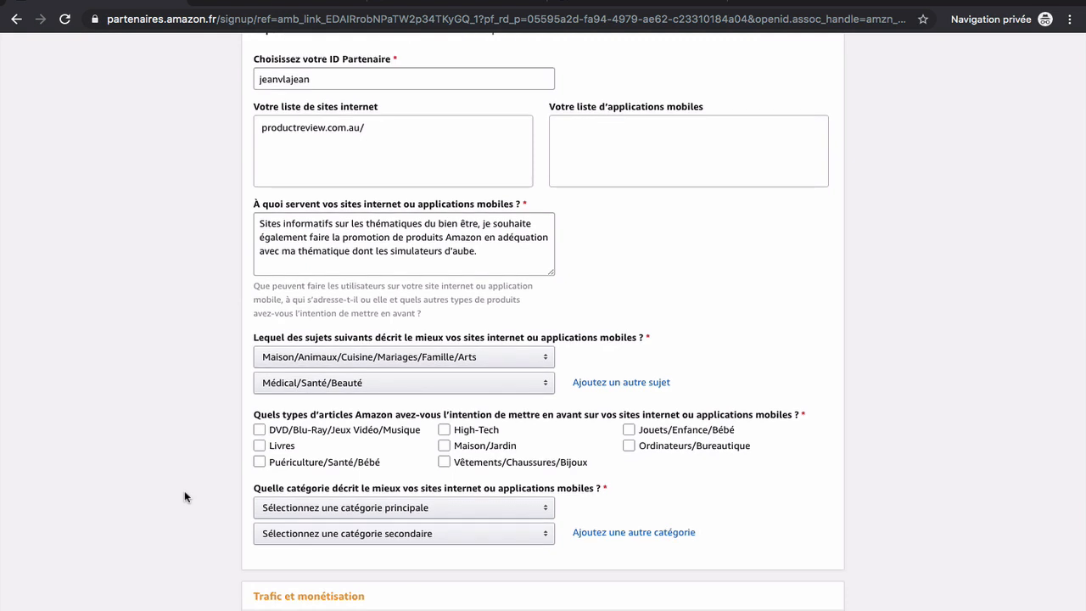
click(629, 430)
click(641, 436)
click(446, 447)
click(446, 447)
click(259, 462)
scroll(194, 514, down, 2)
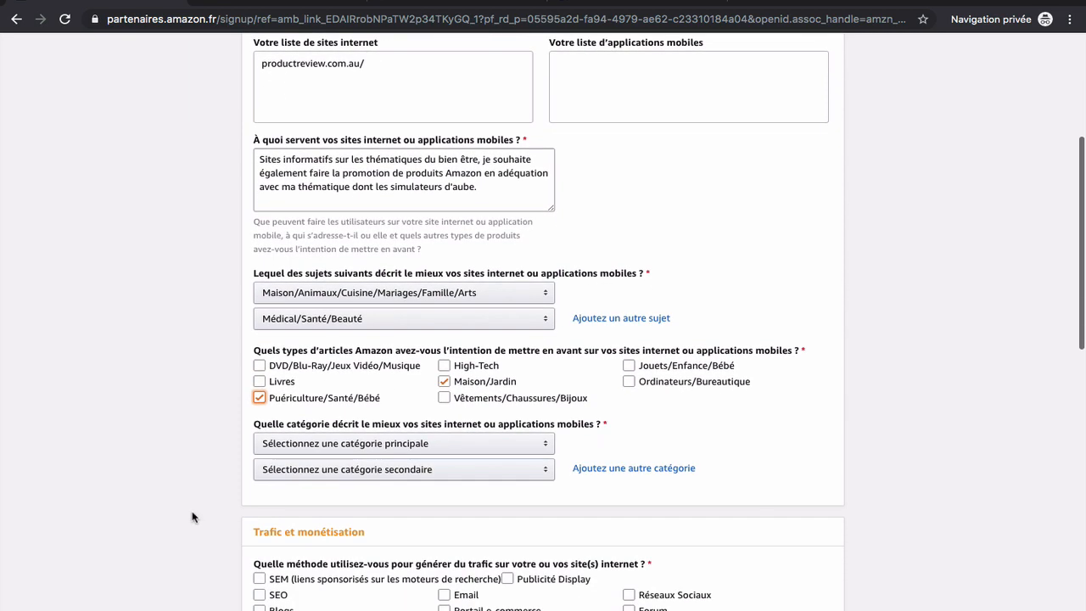
scroll(257, 499, down, 1)
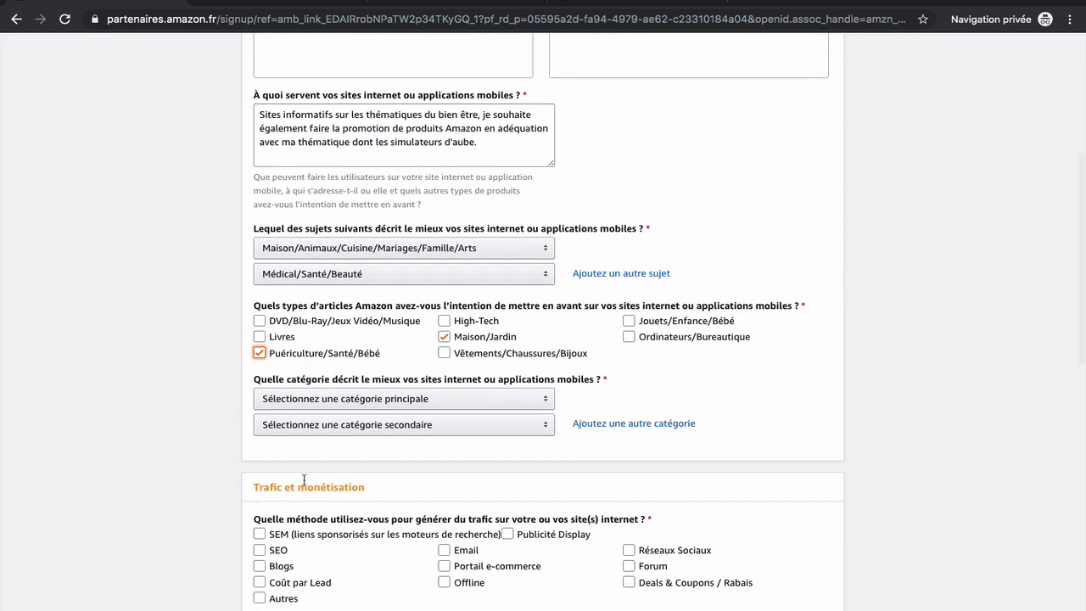
Choose Blog as main and Site de contenu/niche as secondary site category, marking Offline traffic
click(516, 401)
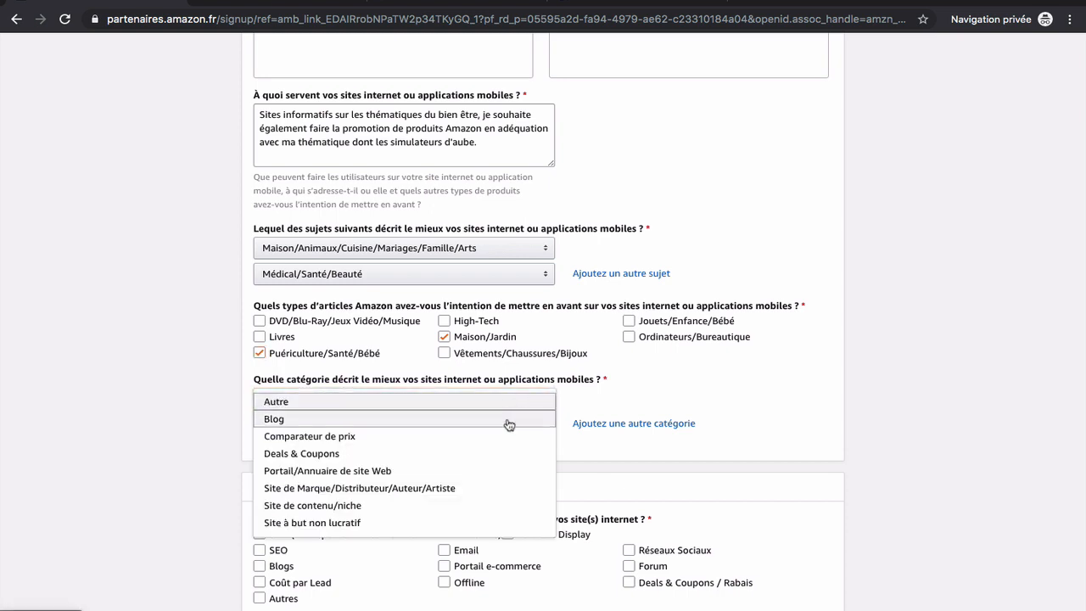
click(509, 419)
click(509, 426)
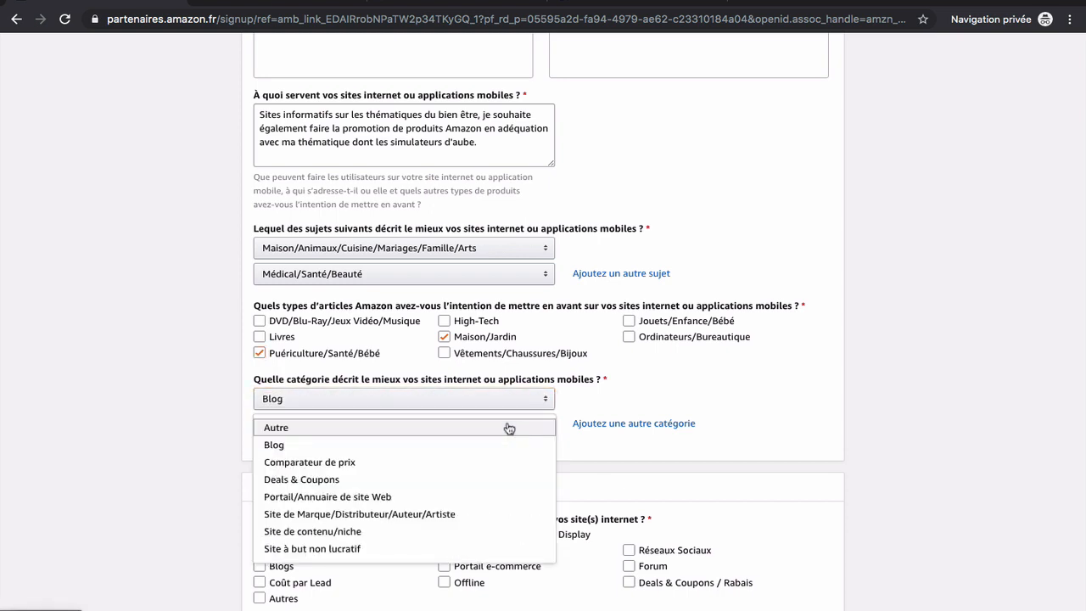
click(471, 535)
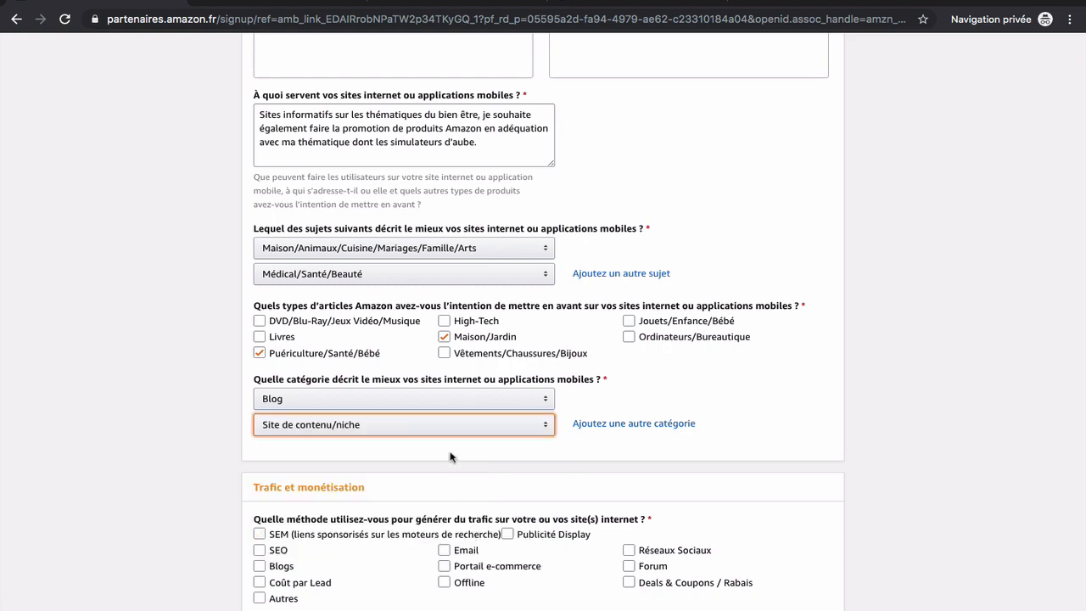
scroll(450, 457, down, 3)
click(333, 431)
Tick SEO and Blogs as the traffic-generation methods
click(260, 423)
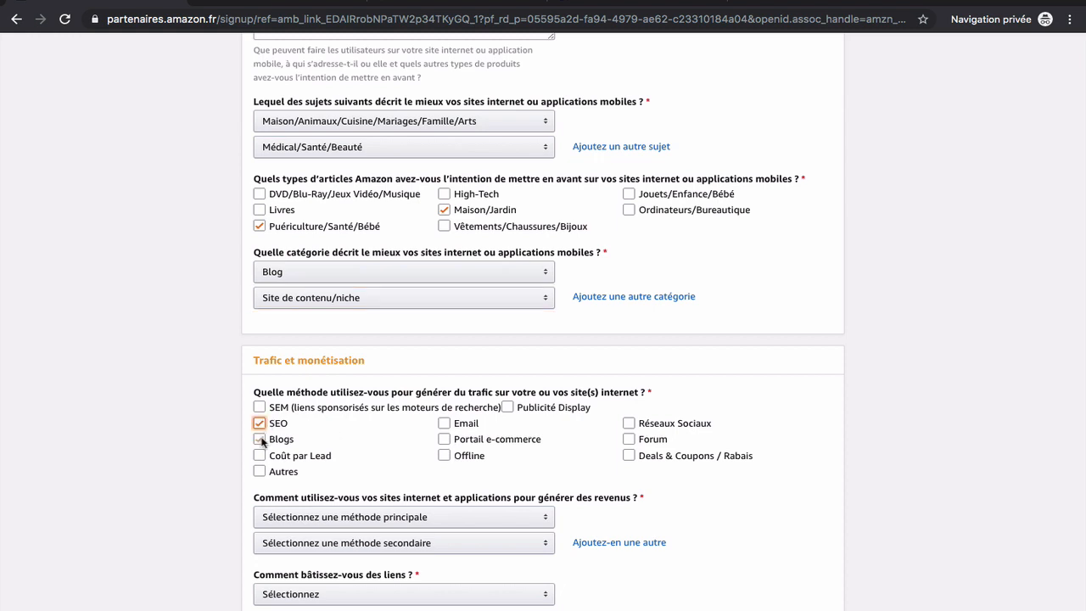
click(259, 441)
click(460, 431)
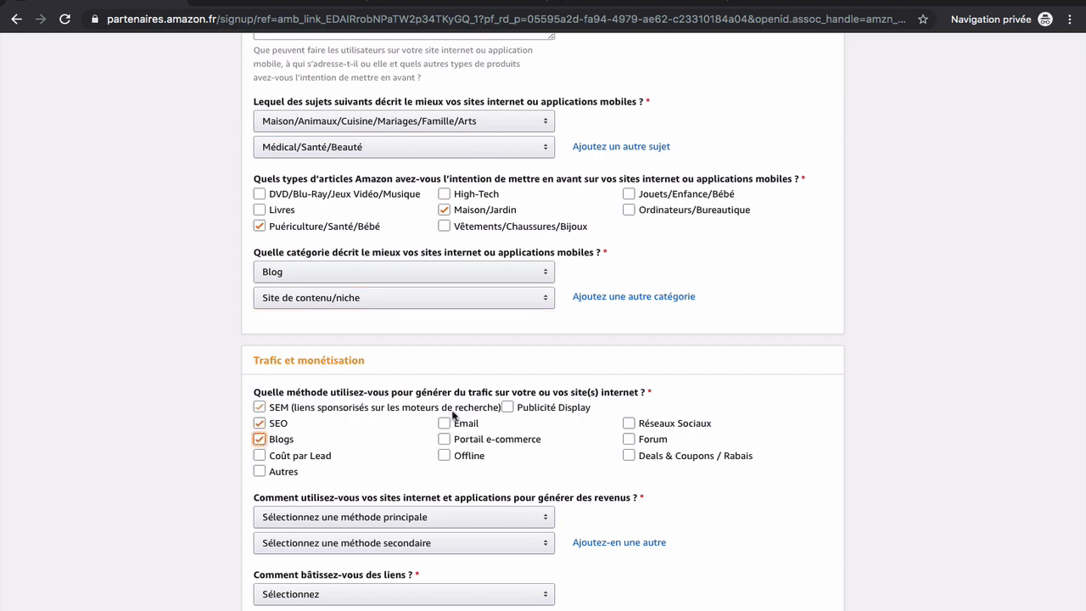
click(464, 420)
click(457, 409)
scroll(393, 442, down, 1)
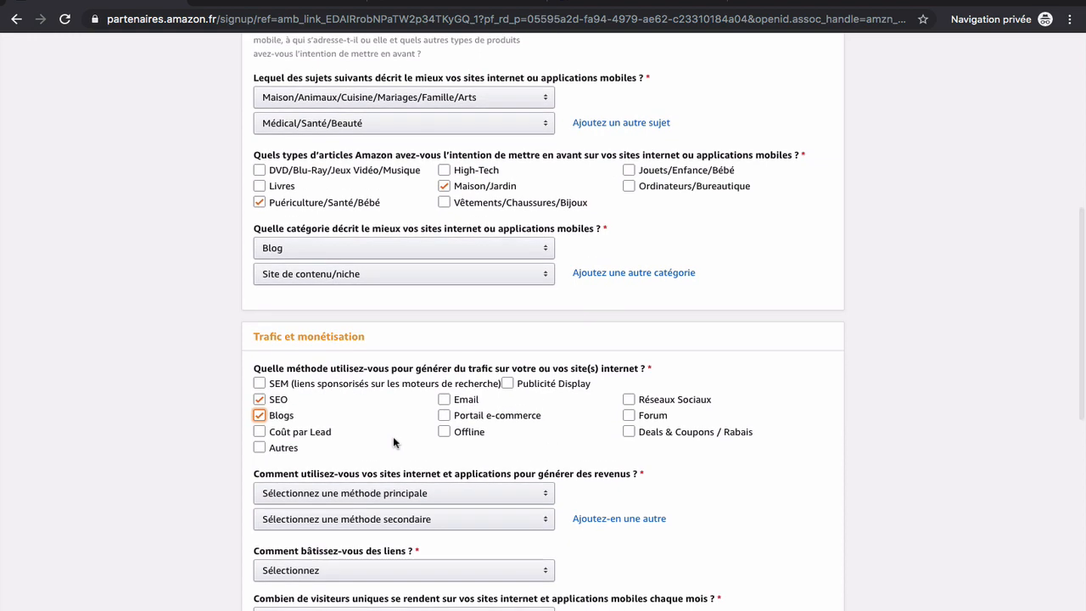
scroll(393, 441, down, 5)
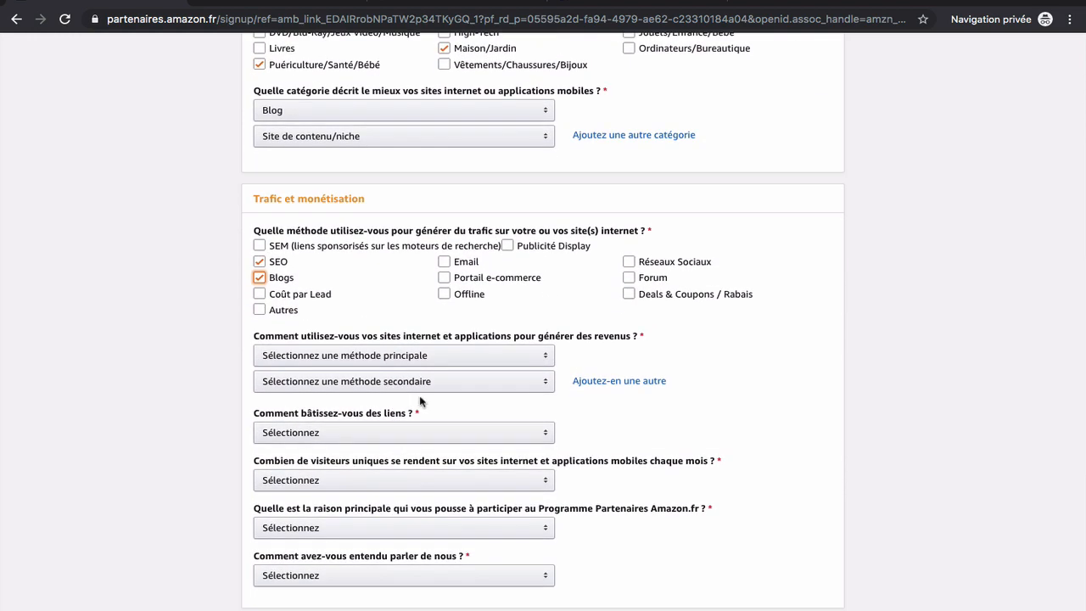
Make the partner programme the only monetisation means and blog editor the link-building method
click(444, 356)
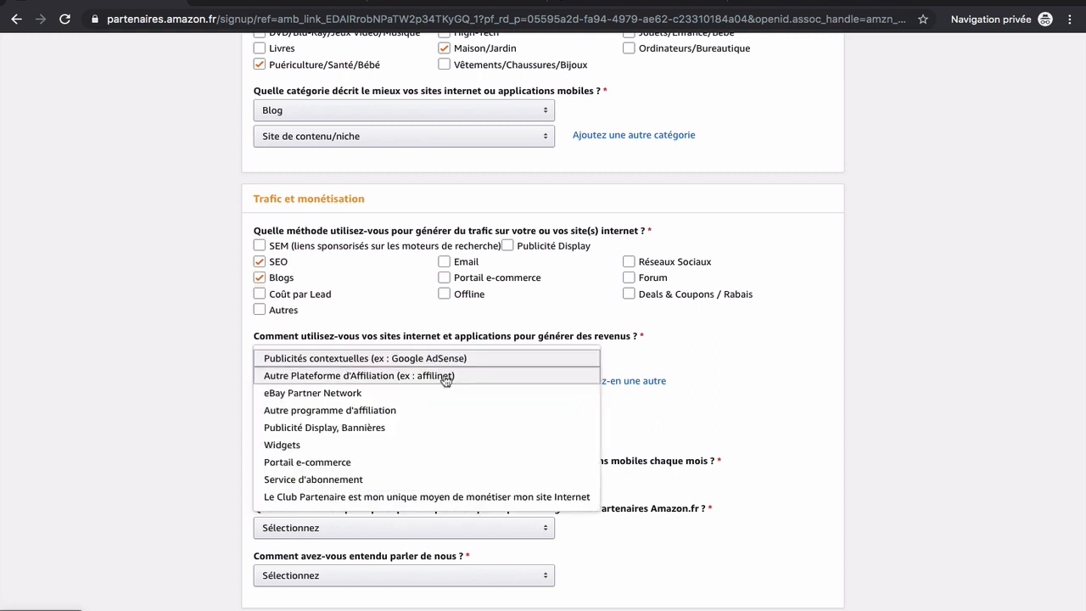
click(414, 497)
click(432, 382)
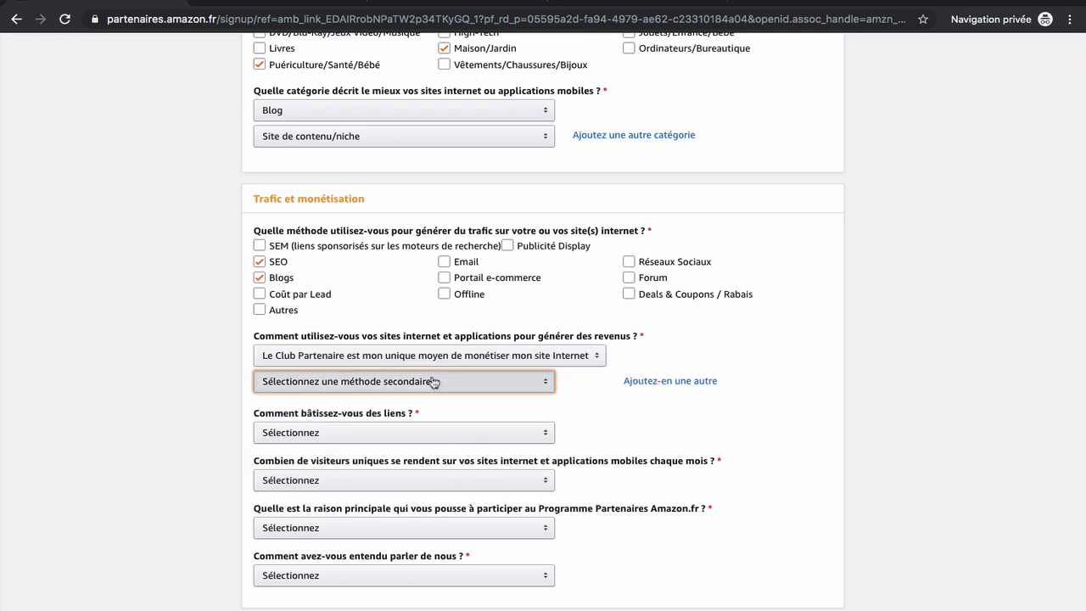
click(140, 386)
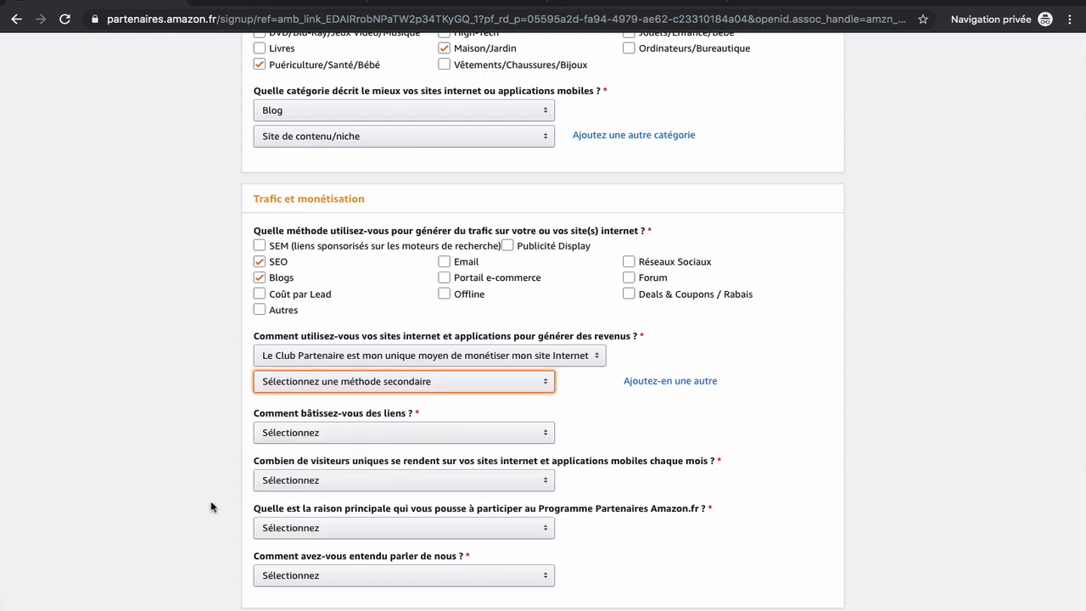
scroll(212, 507, down, 1)
click(308, 382)
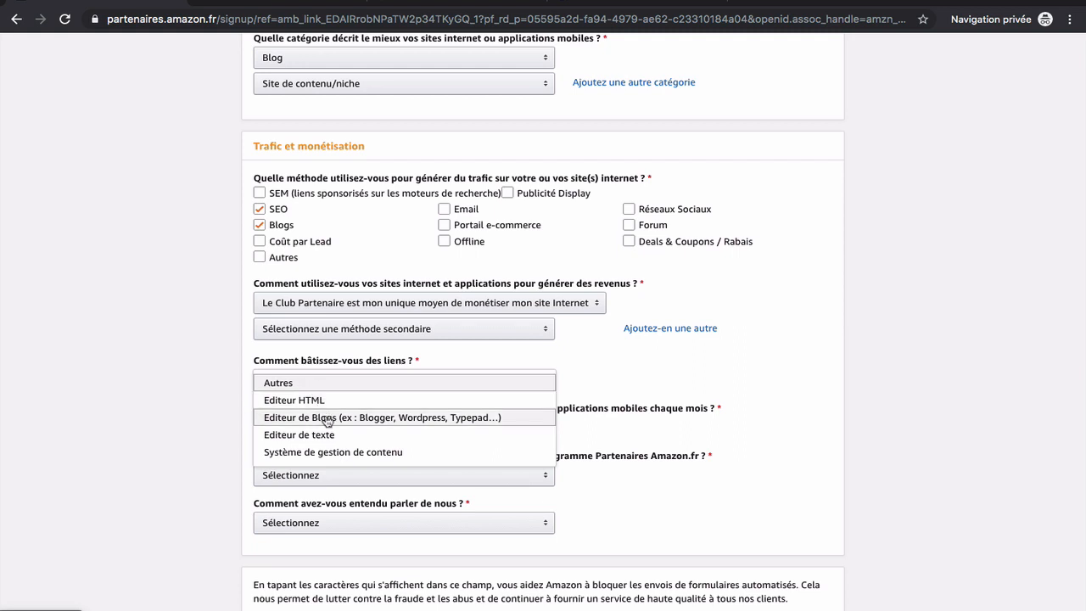
click(413, 426)
scroll(376, 451, down, 1)
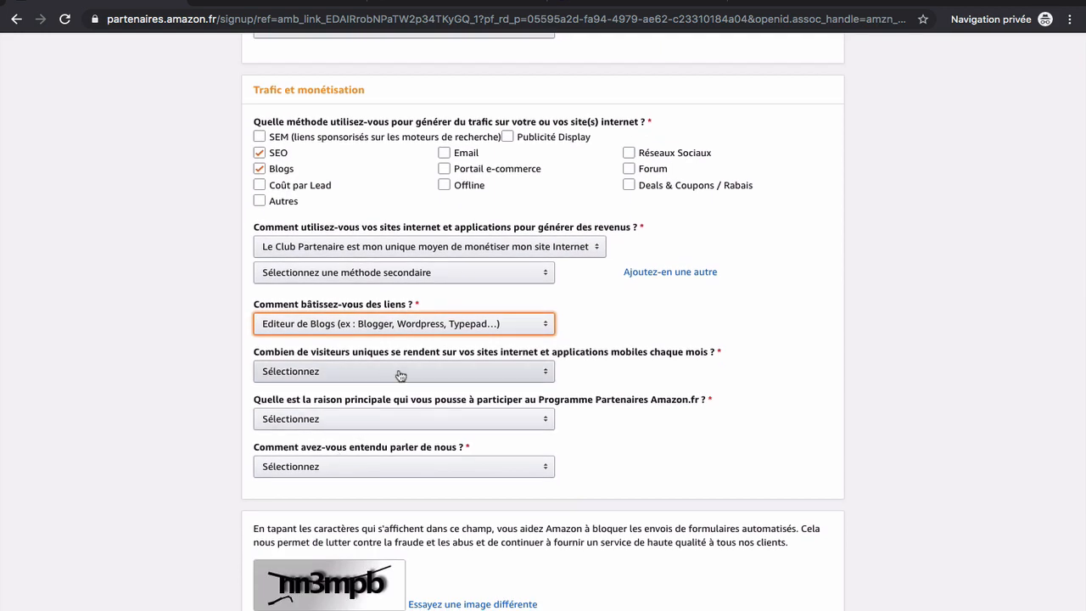
Set 501 à 5000 monthly visitors, reason Monétiser mon site Internet, referral Recherches sur Internet
click(399, 374)
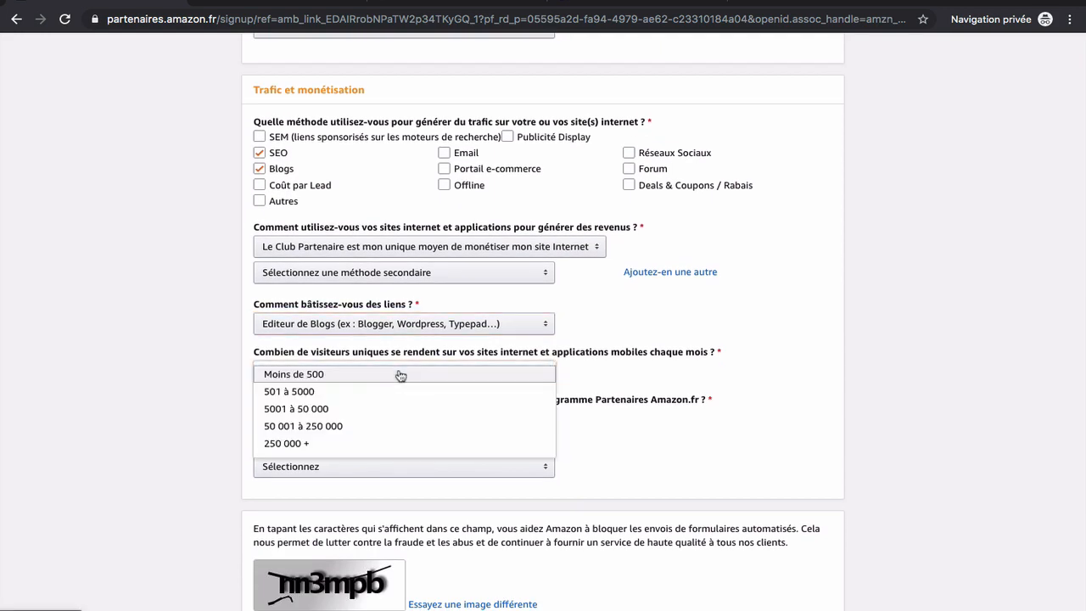
click(346, 393)
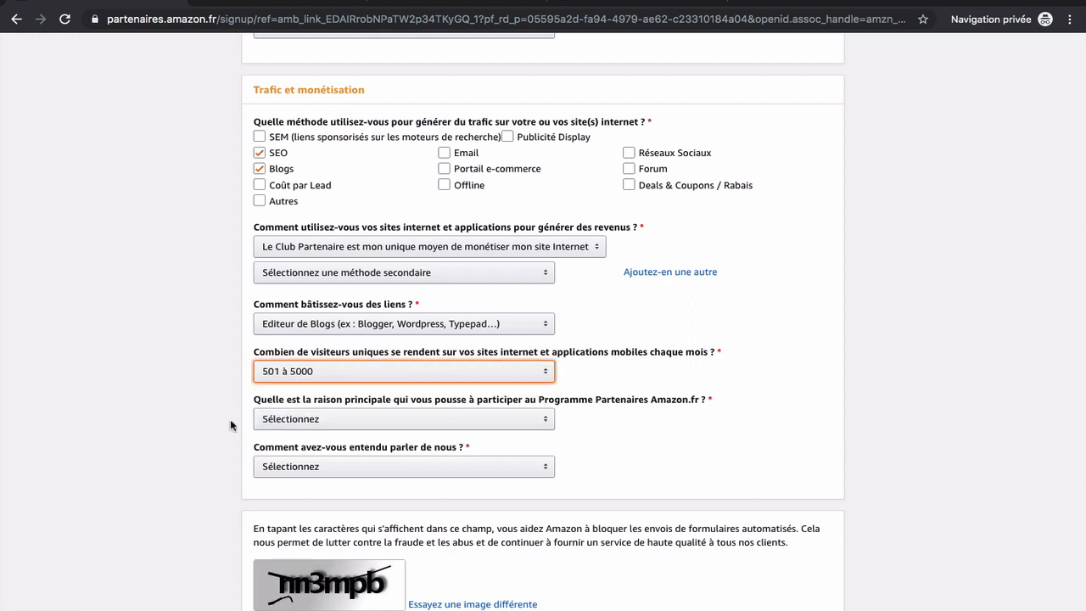
click(311, 425)
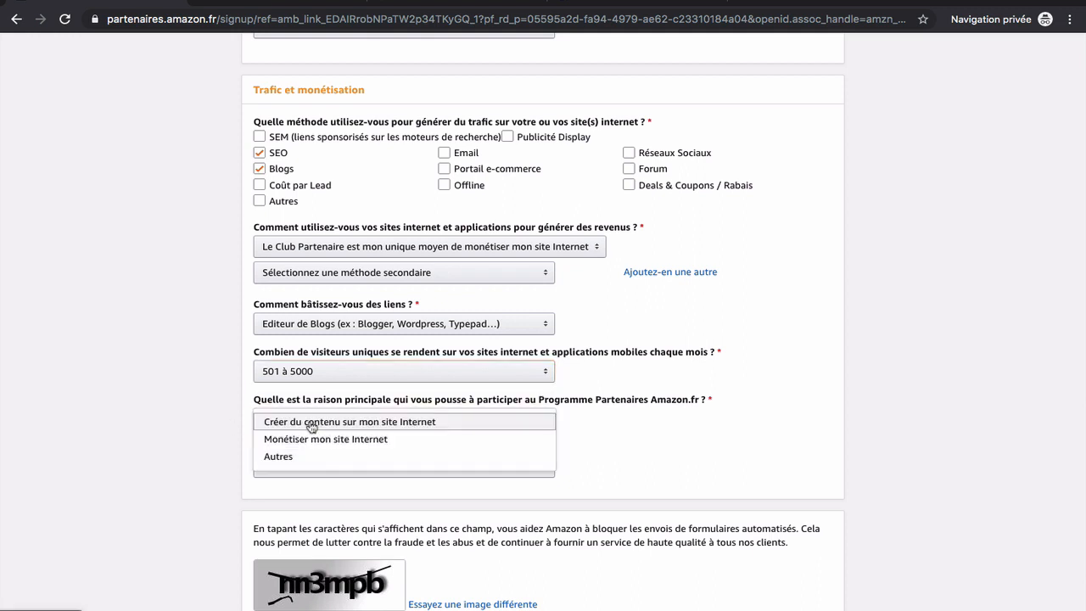
click(314, 441)
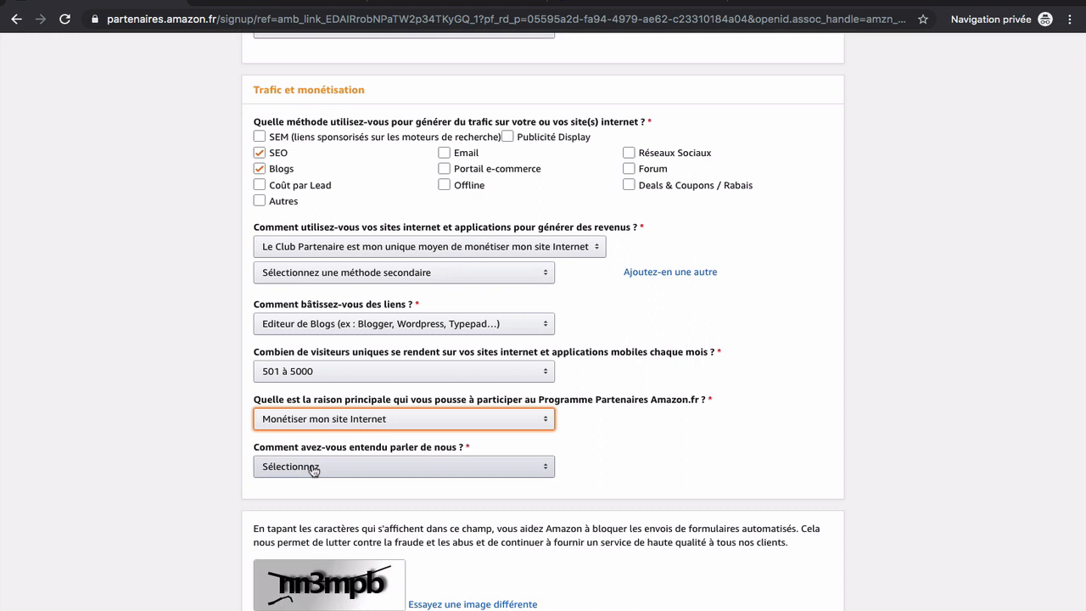
click(313, 467)
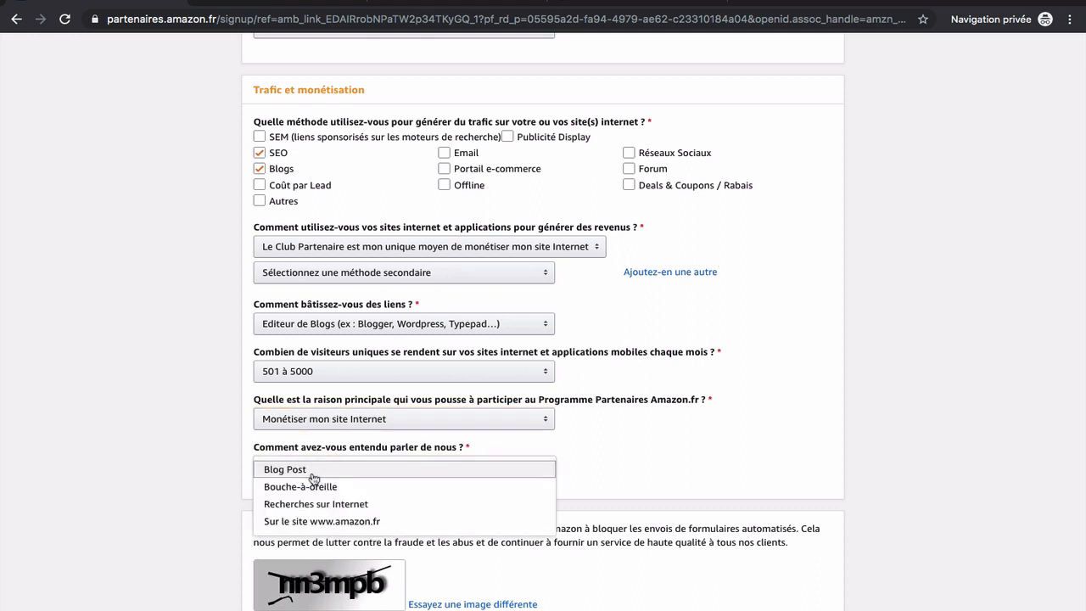
click(348, 505)
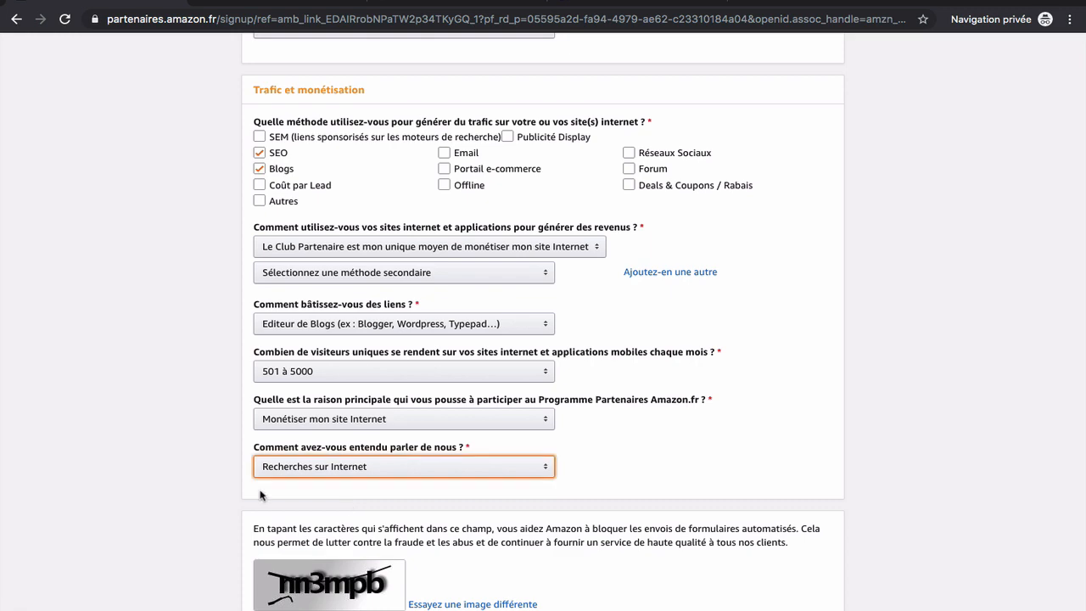
scroll(260, 496, down, 4)
Enter the captcha characters, accept the Conditions générales and finish the signup
scroll(263, 509, down, 1)
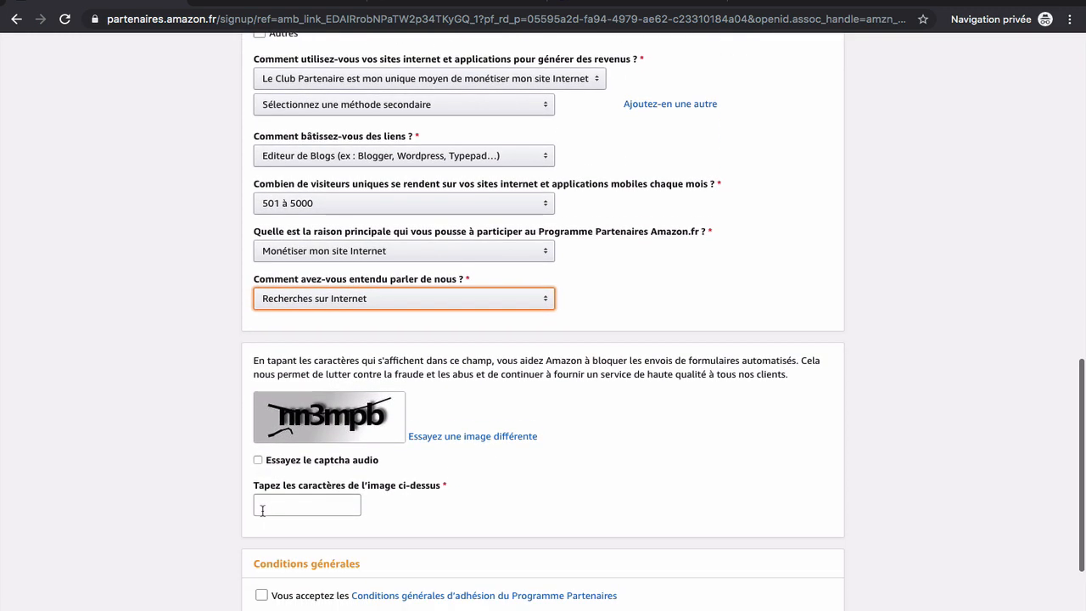
click(278, 509)
text(nn3mpb)
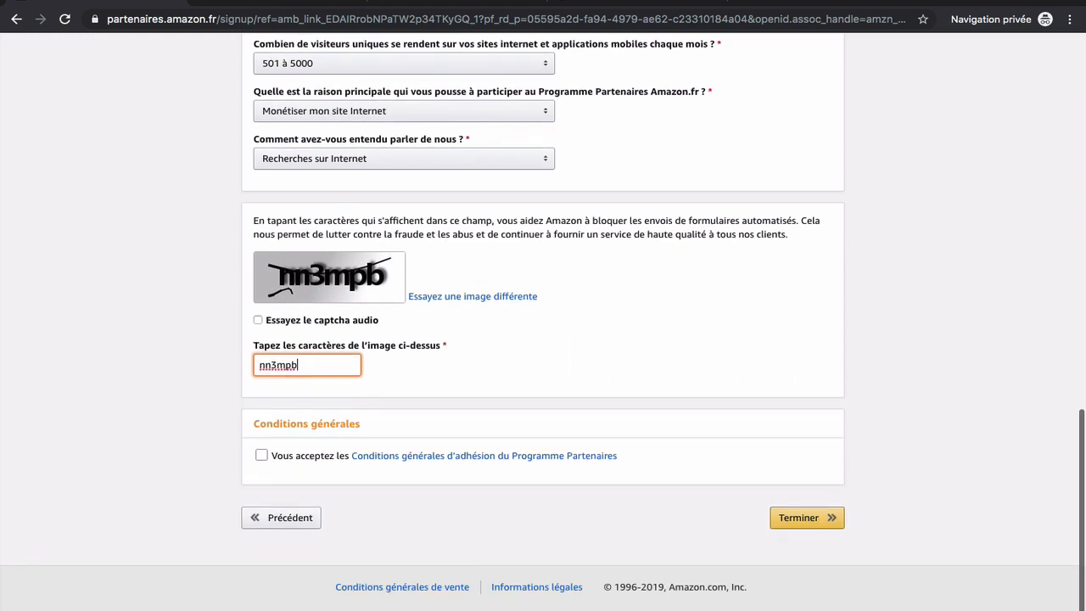
click(262, 455)
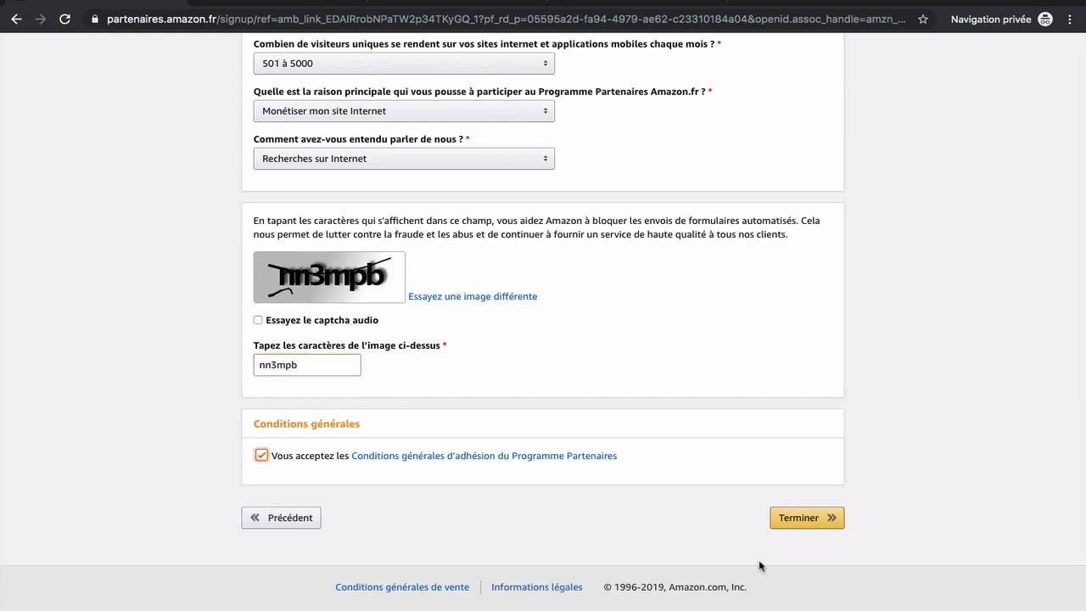
click(795, 520)
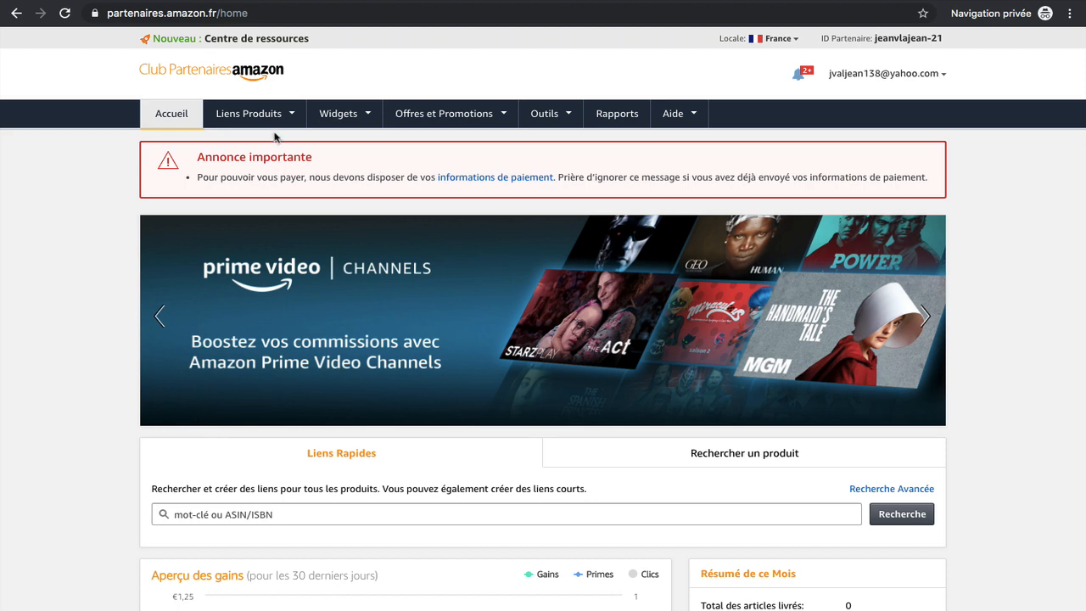
Open the Liens article product-links page and search for 'moulin hario'
mouse_move(275, 123)
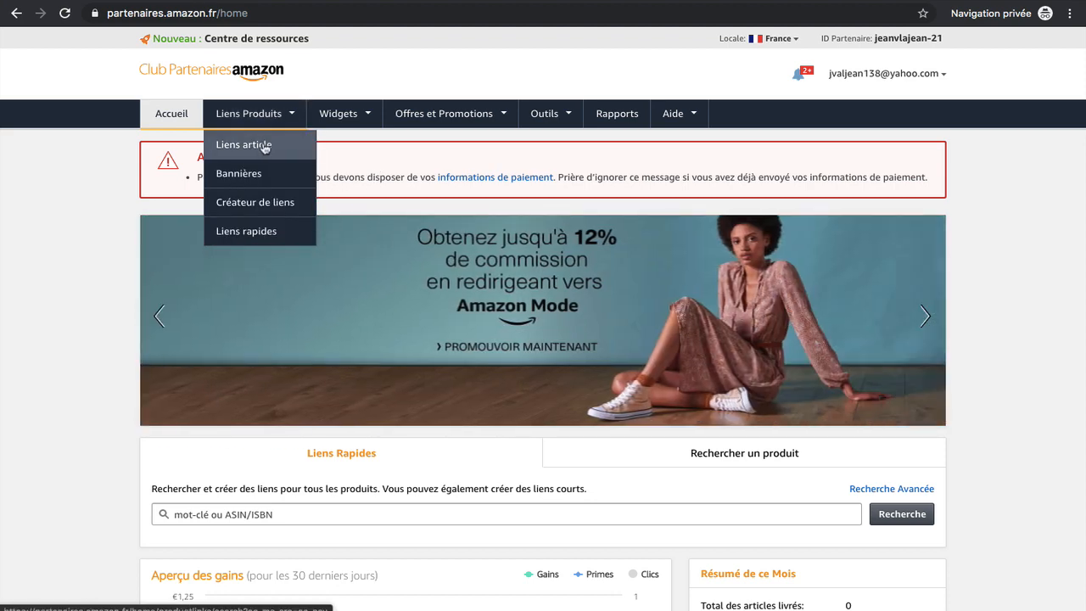
click(265, 146)
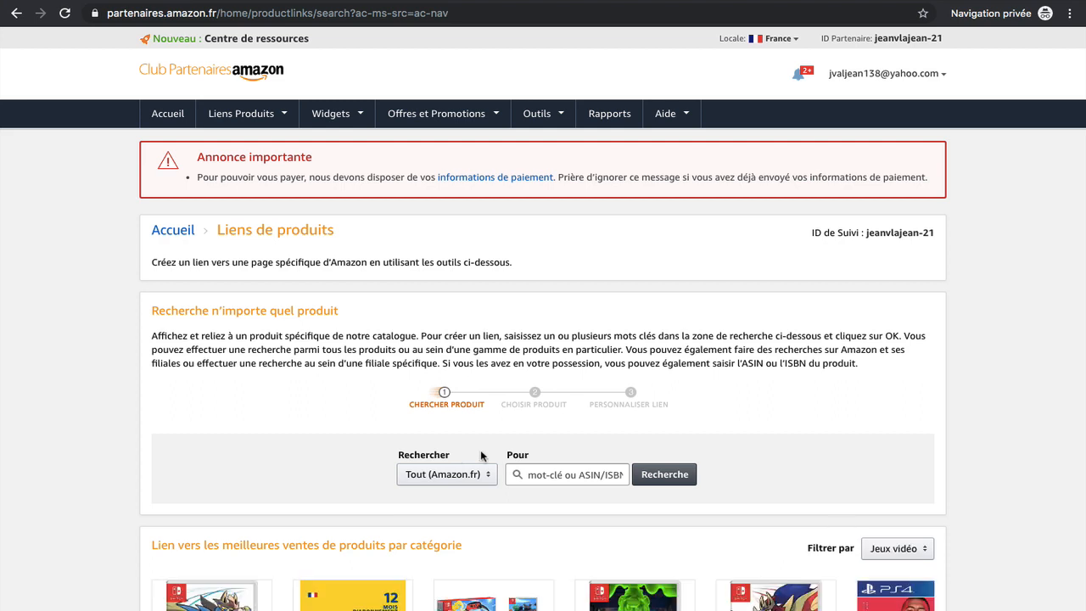
click(550, 478)
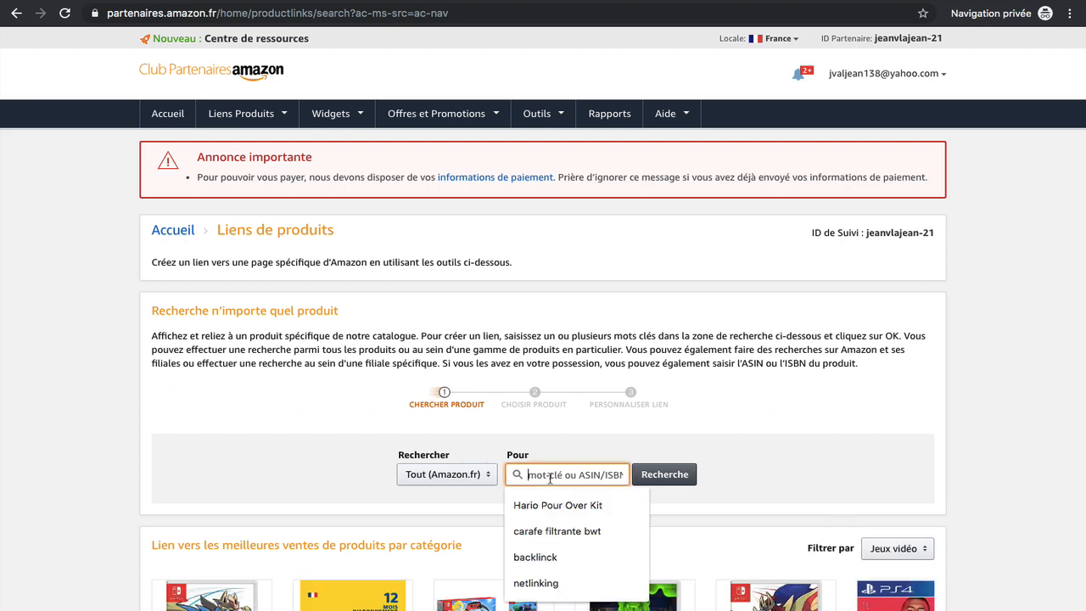
text(moulin)
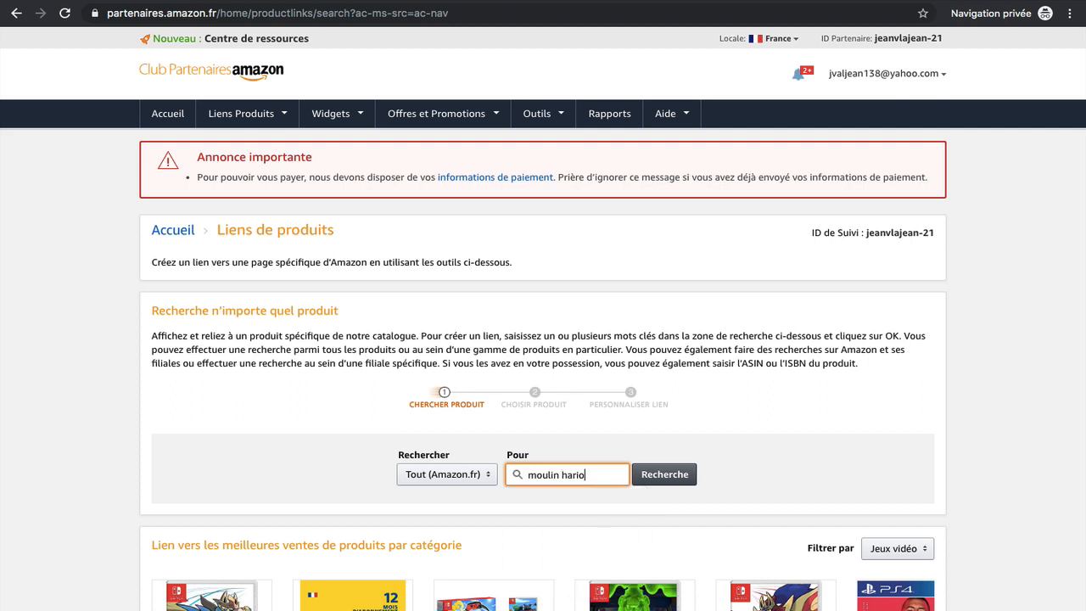
text( hario)
click(684, 476)
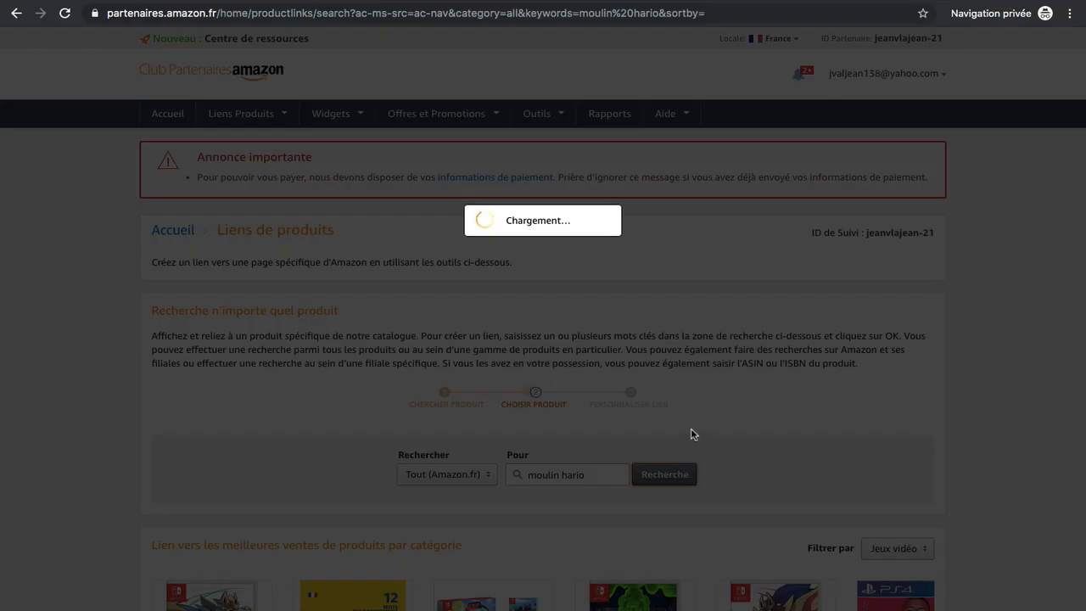
scroll(692, 434, down, 3)
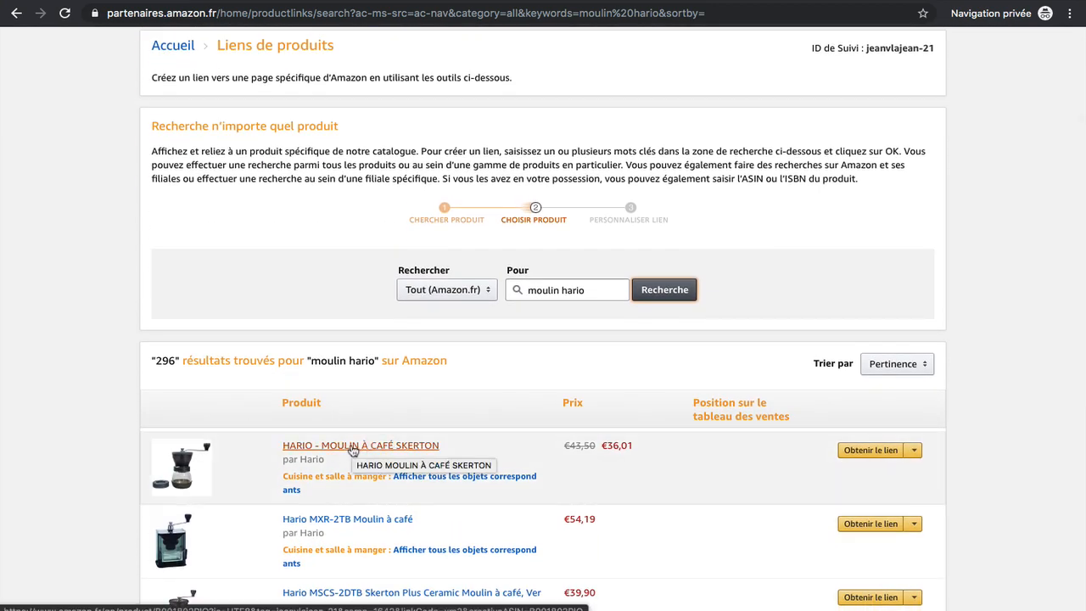
scroll(331, 458, down, 3)
scroll(319, 463, up, 3)
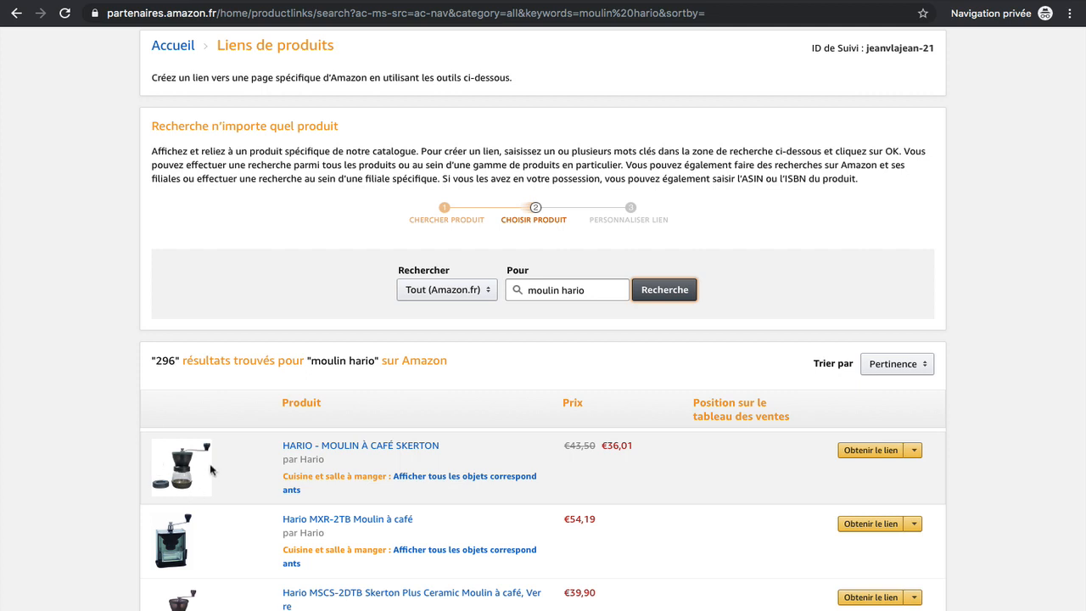
click(915, 452)
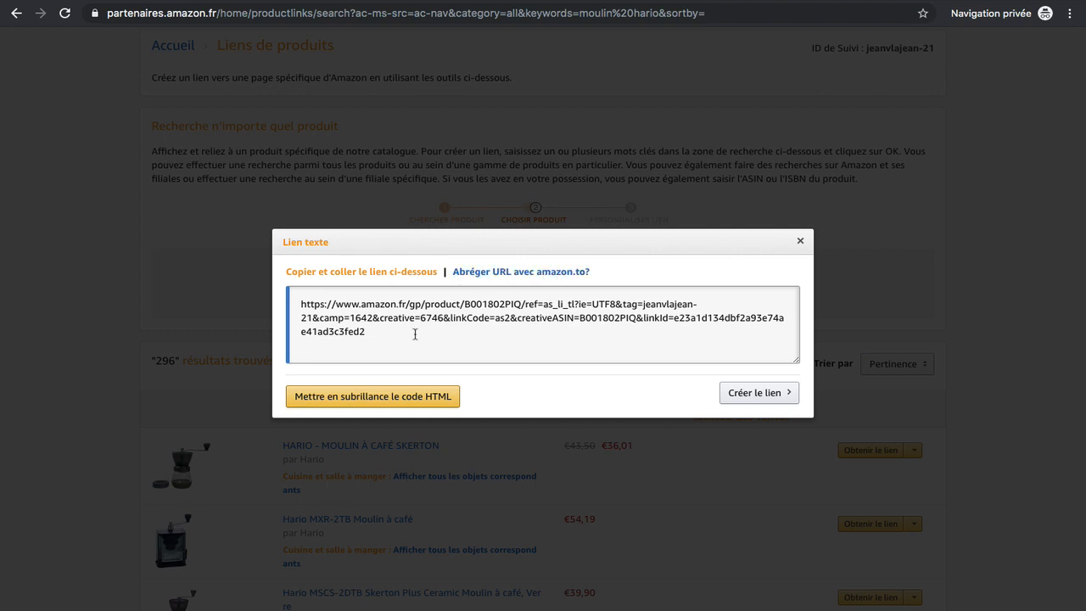
click(425, 304)
drag(425, 304, 299, 305)
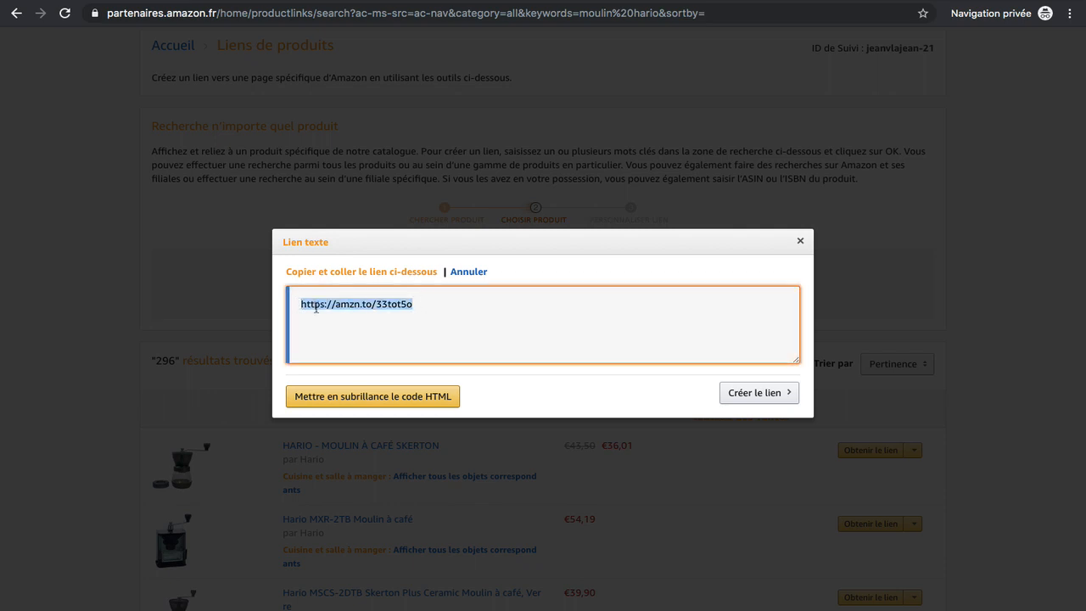